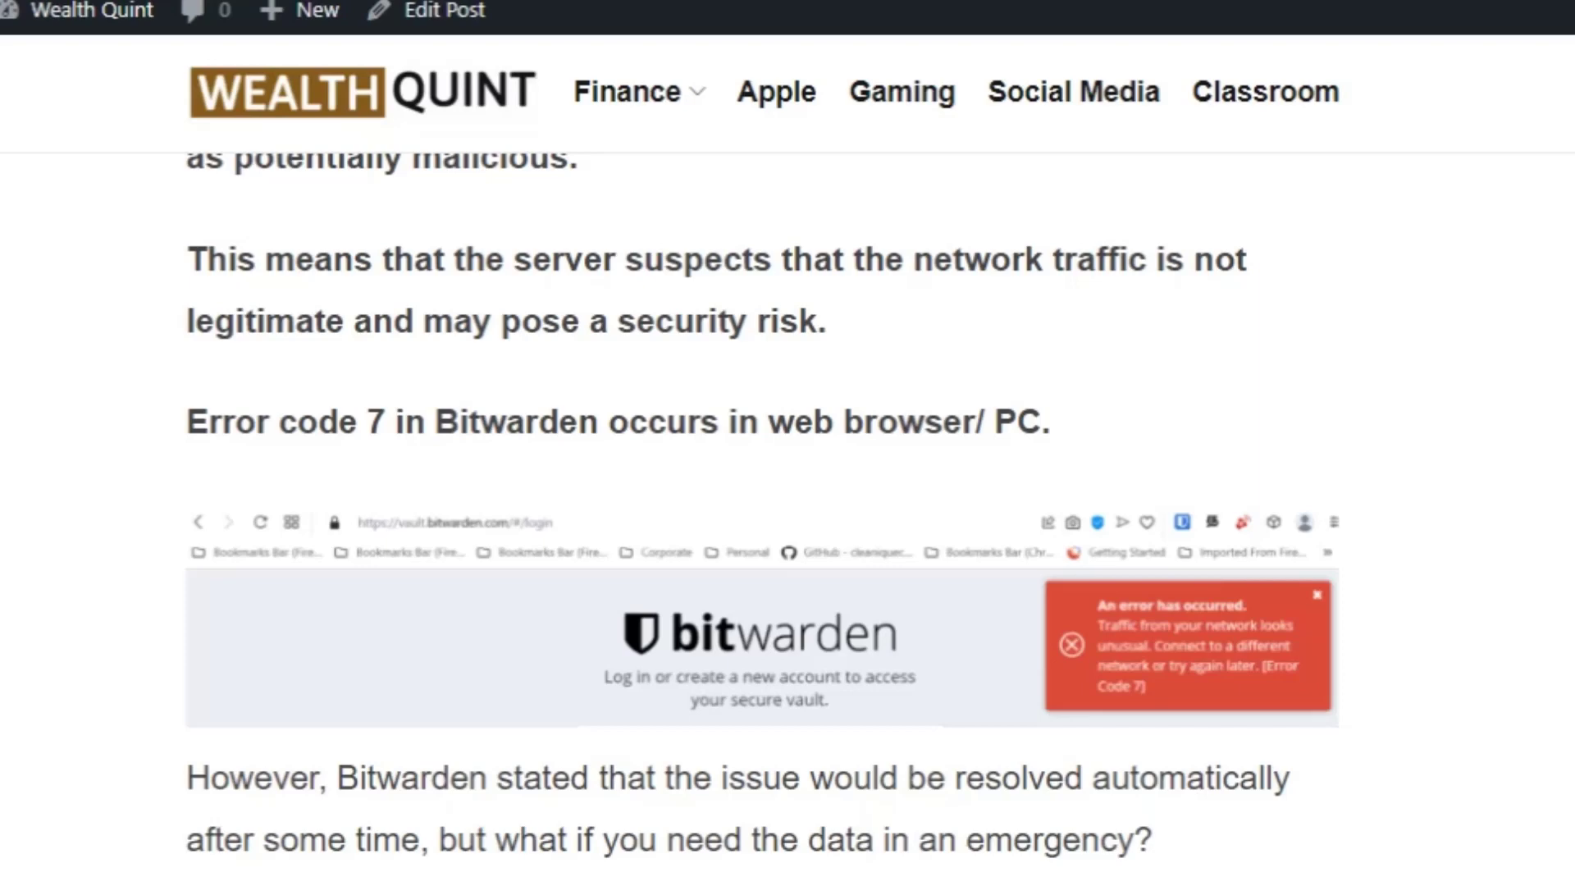
pyautogui.scroll(5, 787, 516)
pyautogui.scroll(5, 788, 517)
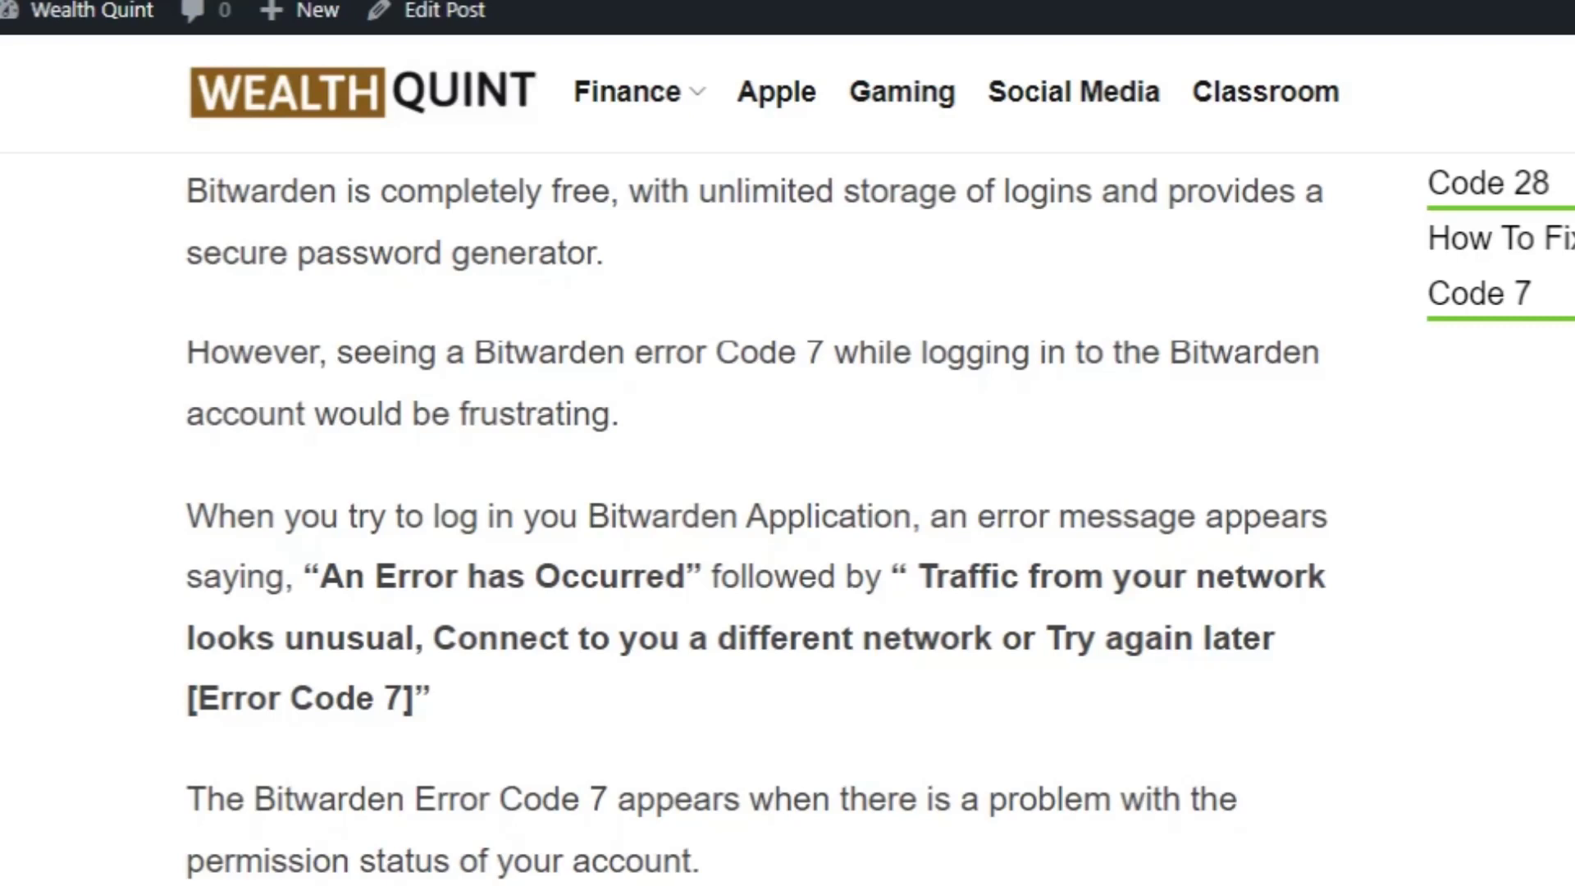
pyautogui.scroll(-5, 788, 517)
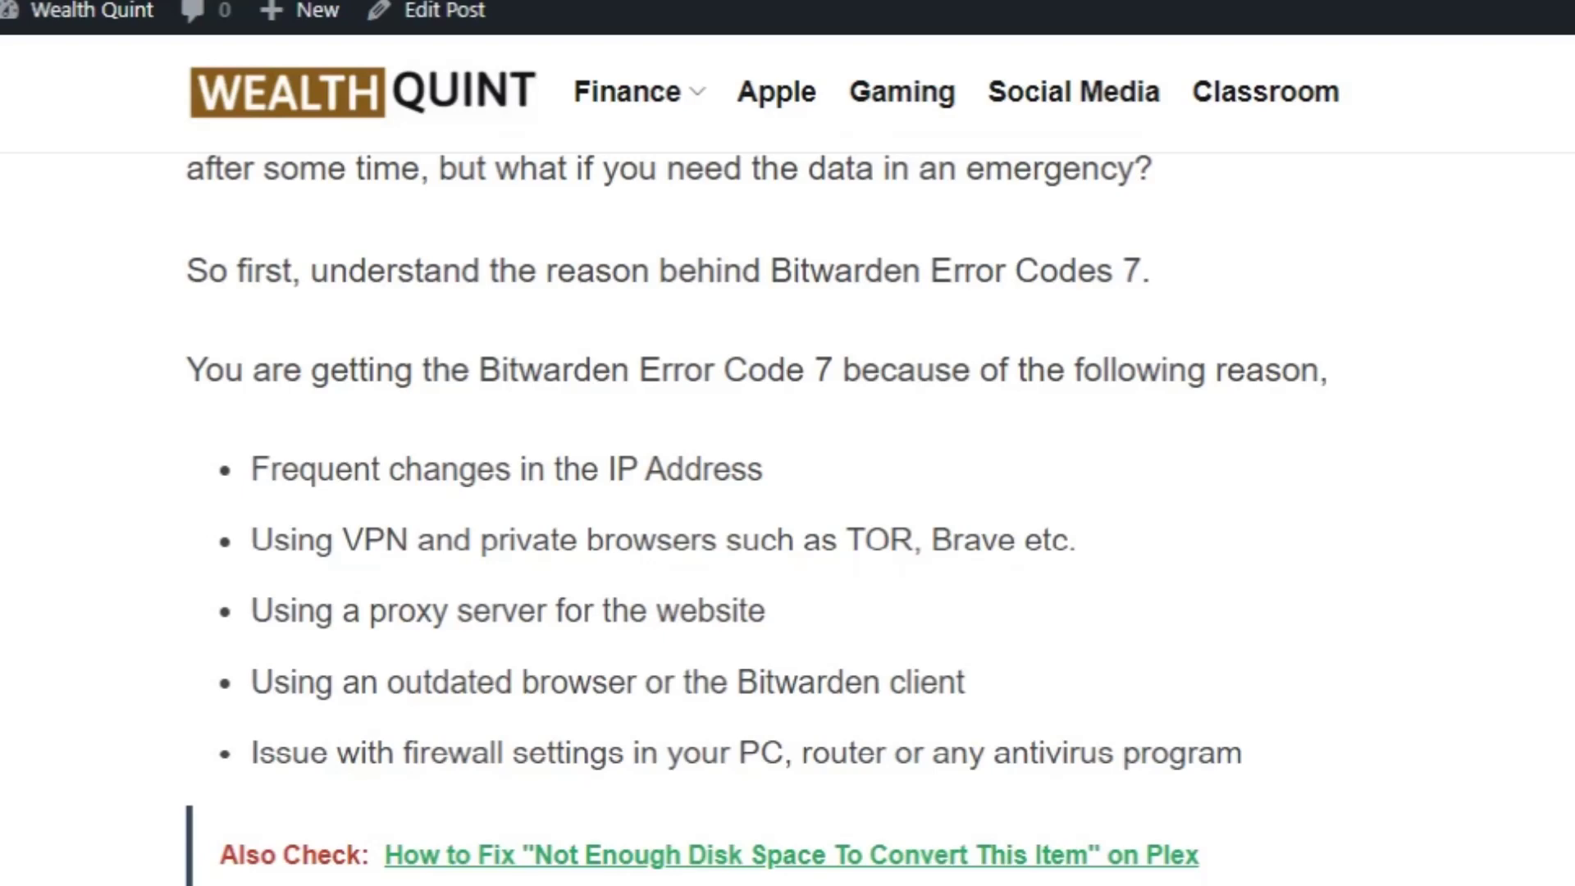
pyautogui.scroll(-2, 788, 517)
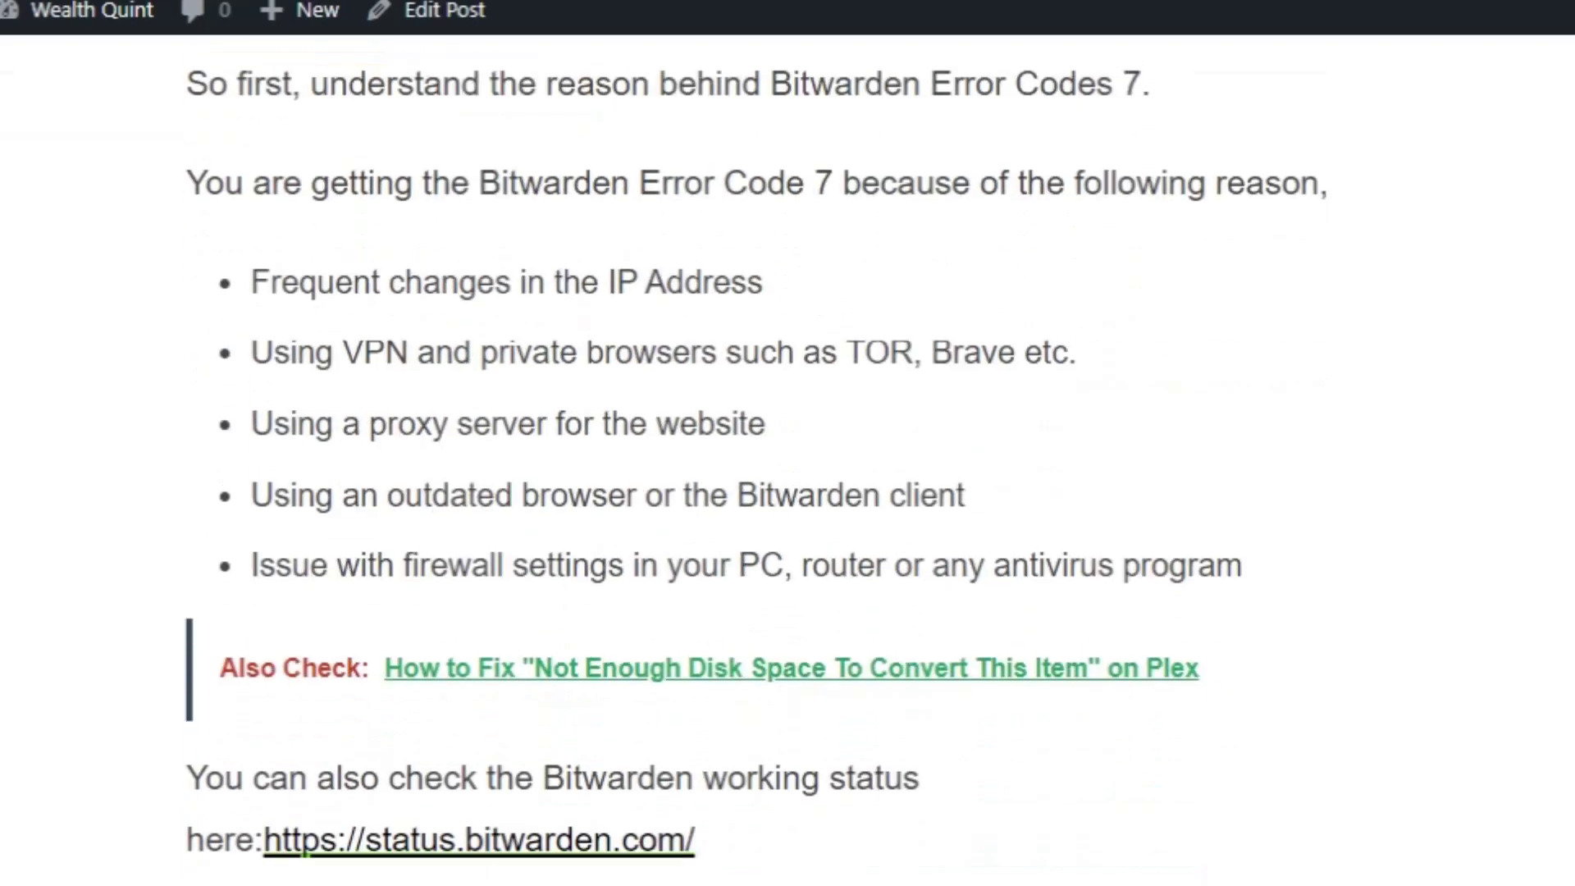
pyautogui.scroll(-1, 789, 518)
pyautogui.scroll(-1, 787, 517)
pyautogui.scroll(-1, 788, 517)
pyautogui.scroll(-2, 787, 443)
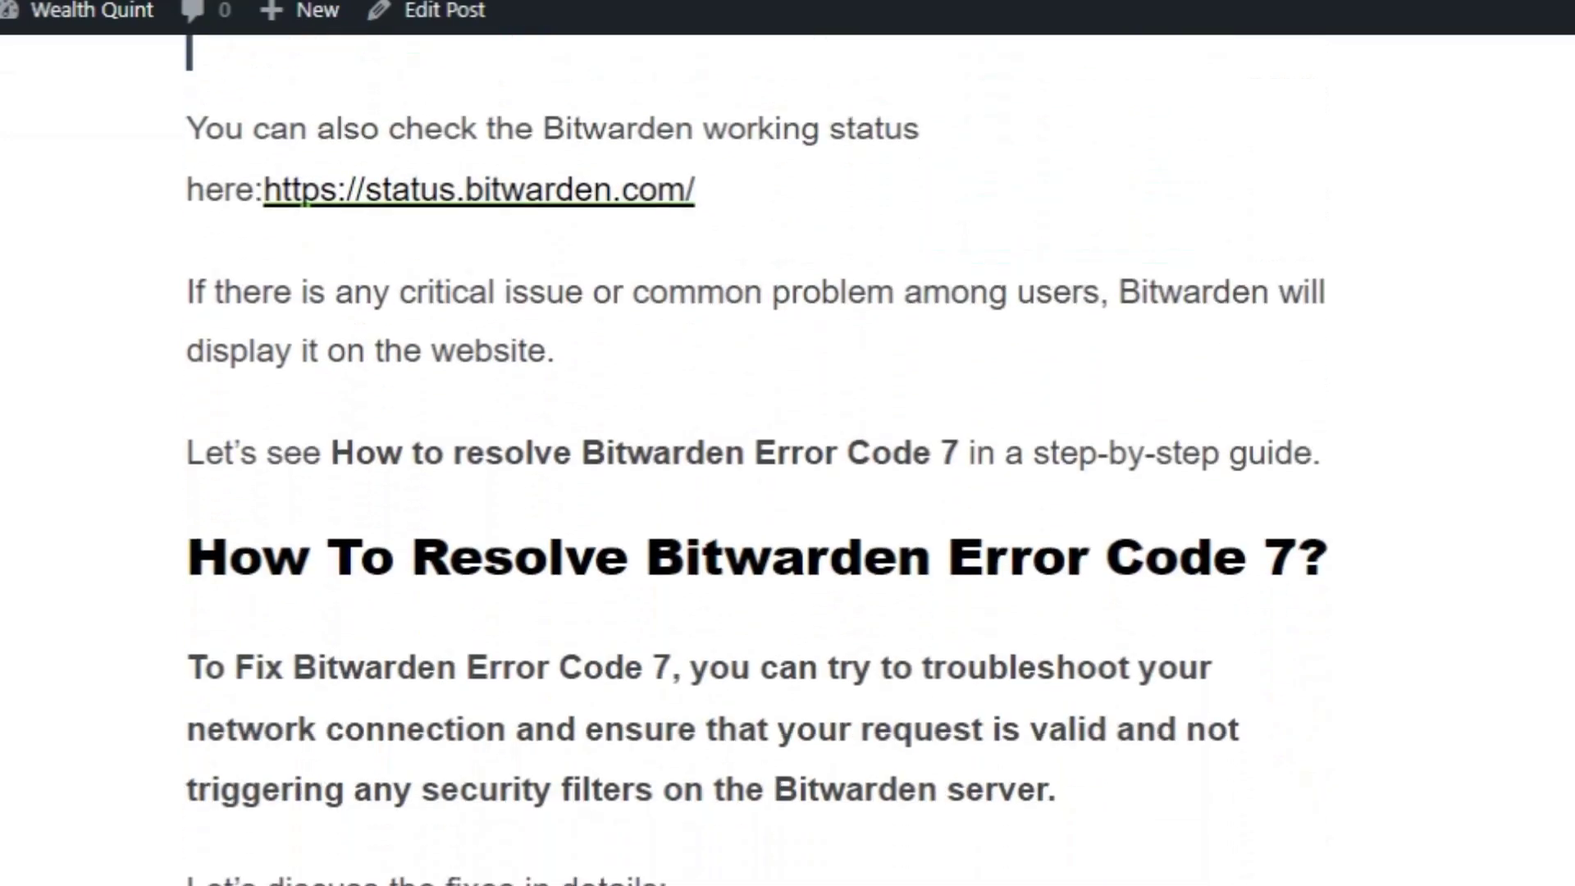
pyautogui.scroll(1, 788, 493)
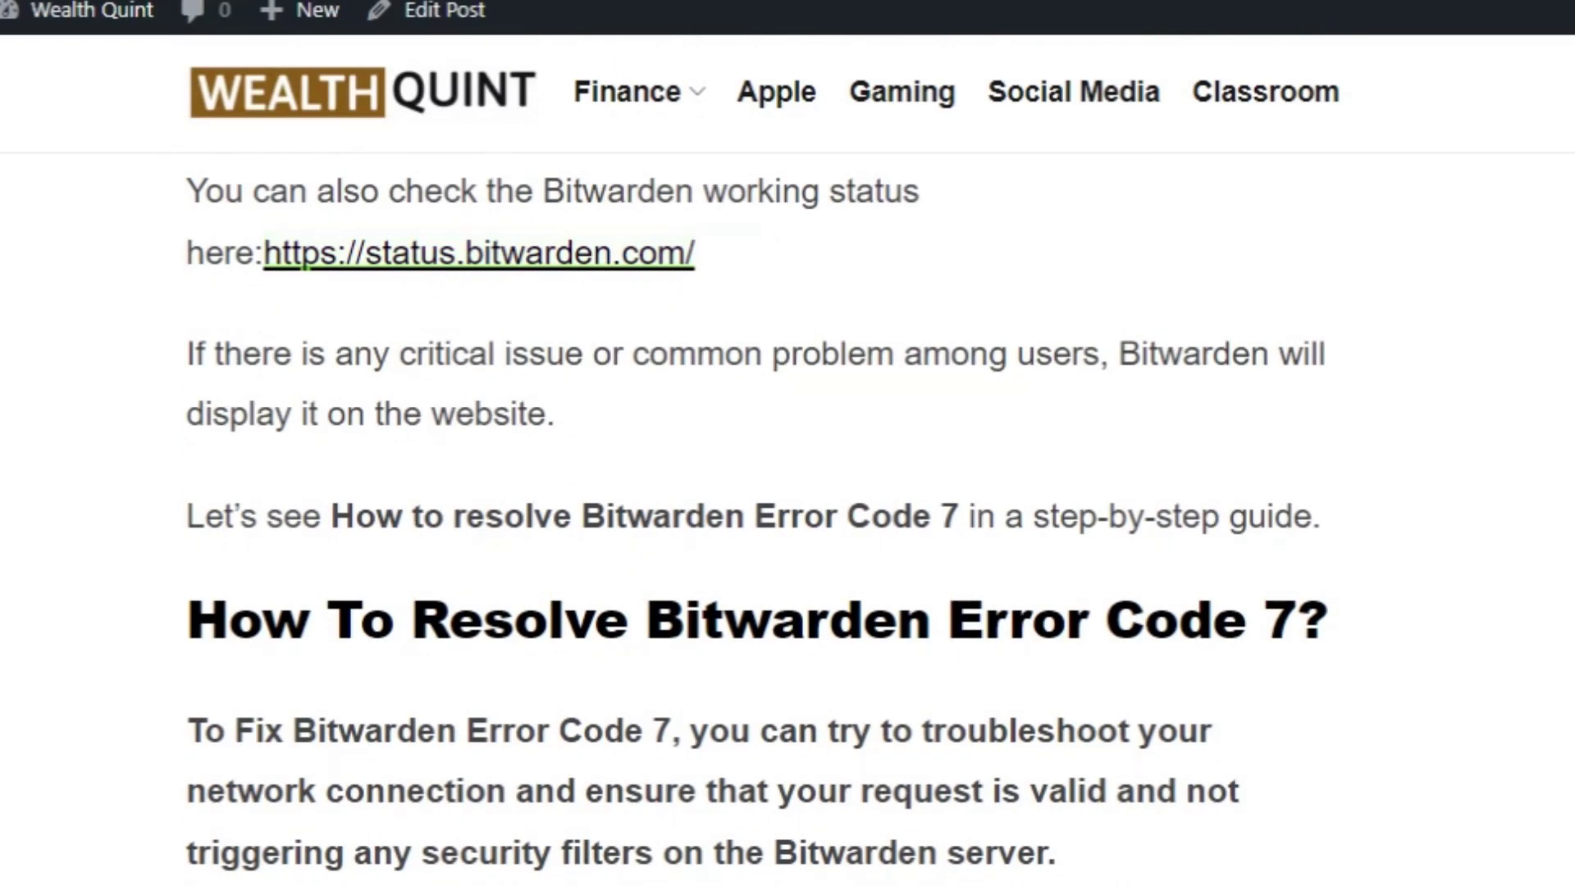
pyautogui.scroll(-6, 787, 492)
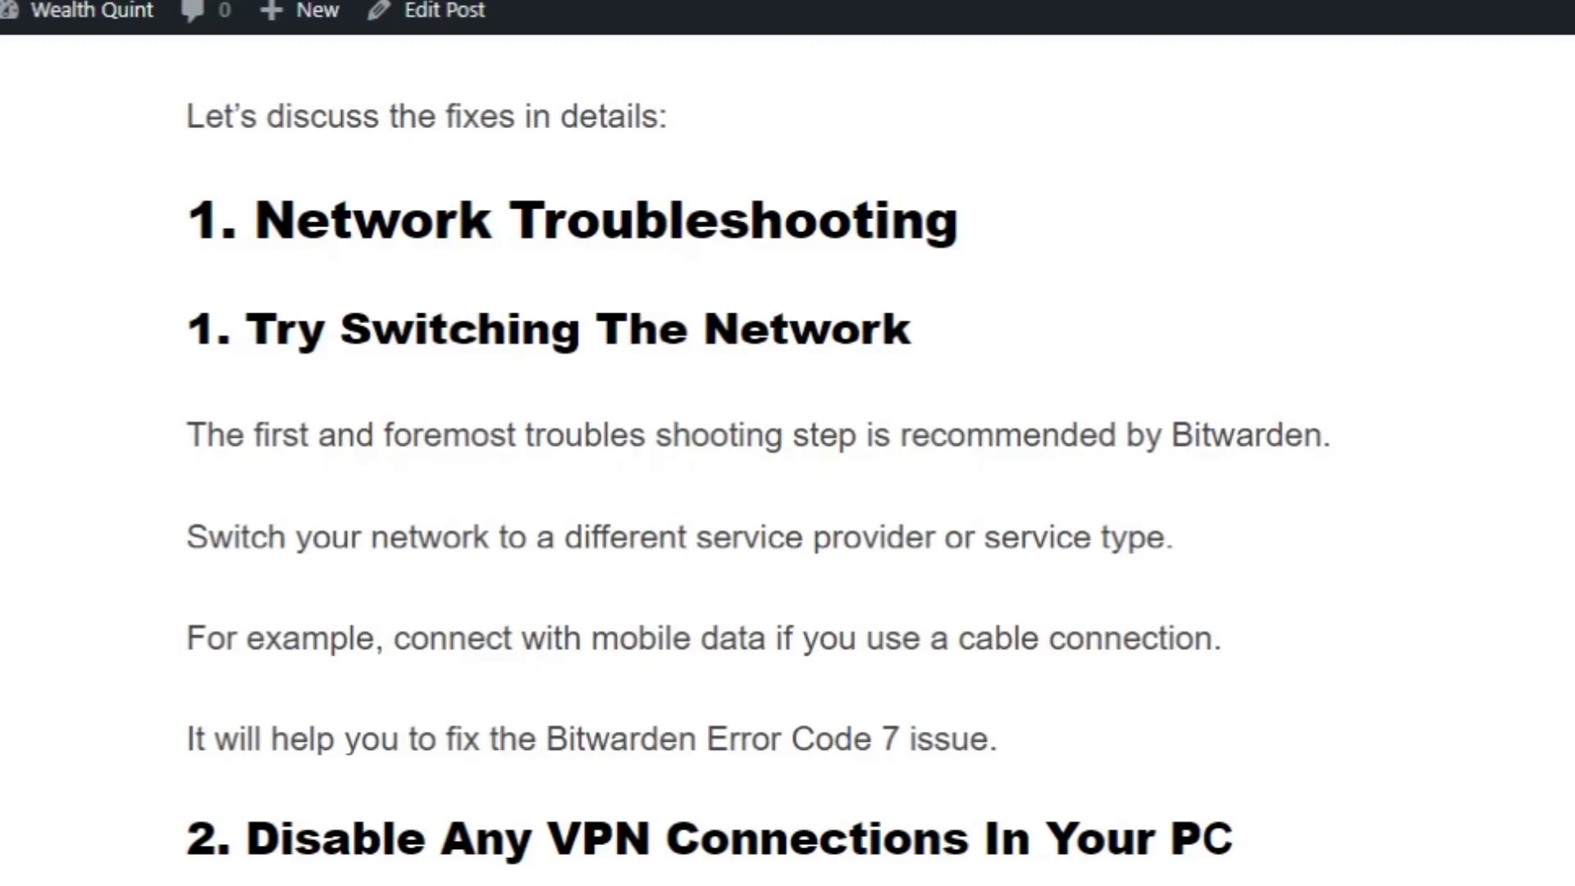
pyautogui.scroll(-2, 788, 461)
pyautogui.scroll(-3, 788, 460)
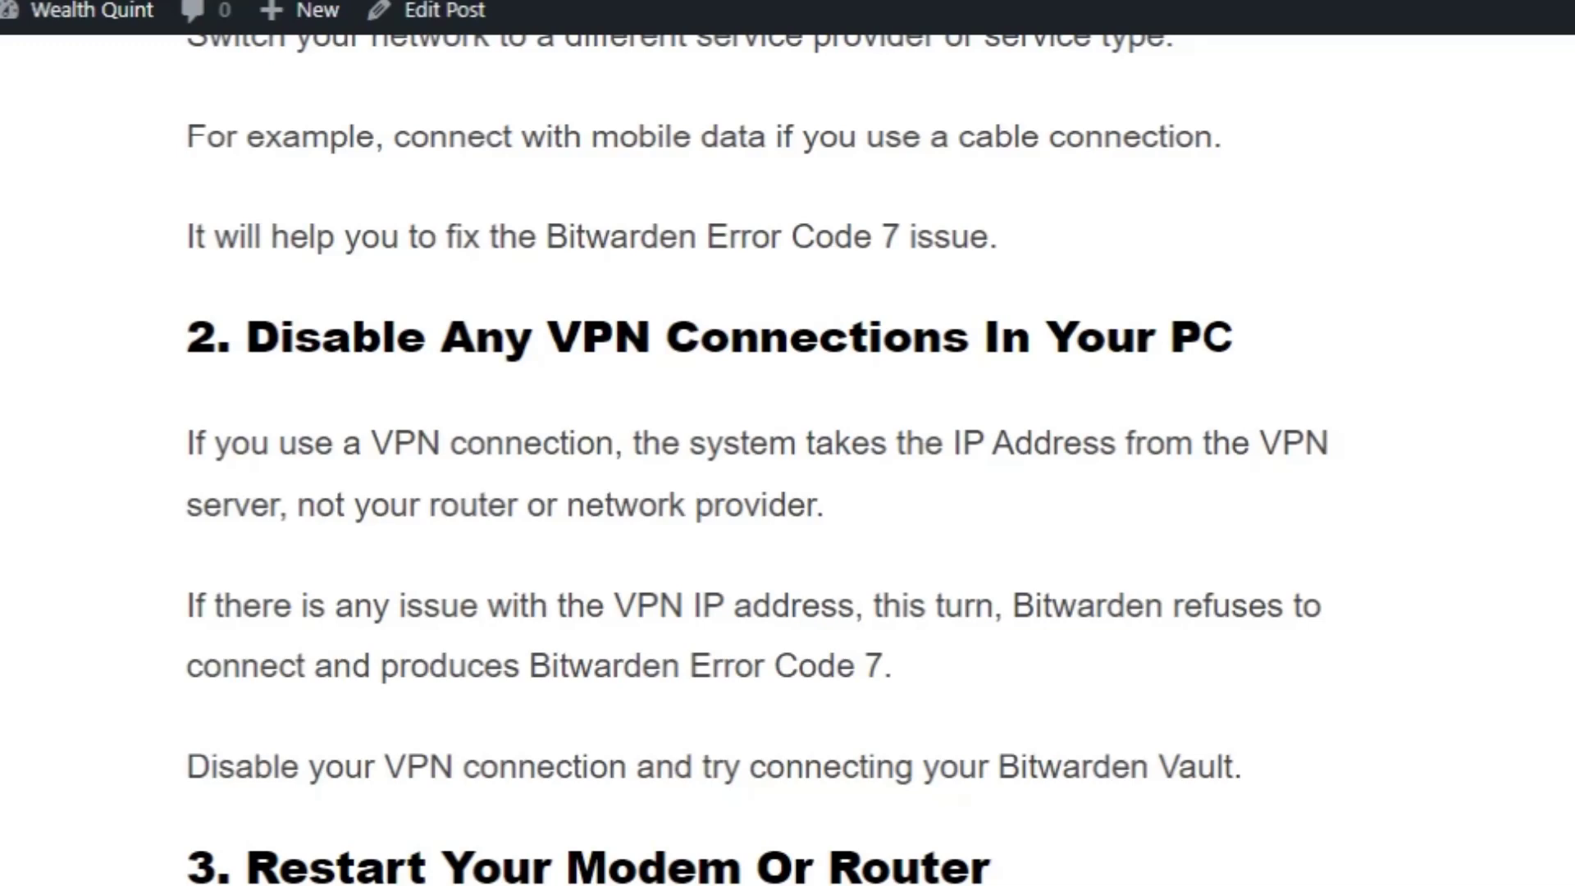
pyautogui.scroll(-2, 788, 493)
pyautogui.scroll(-2, 787, 492)
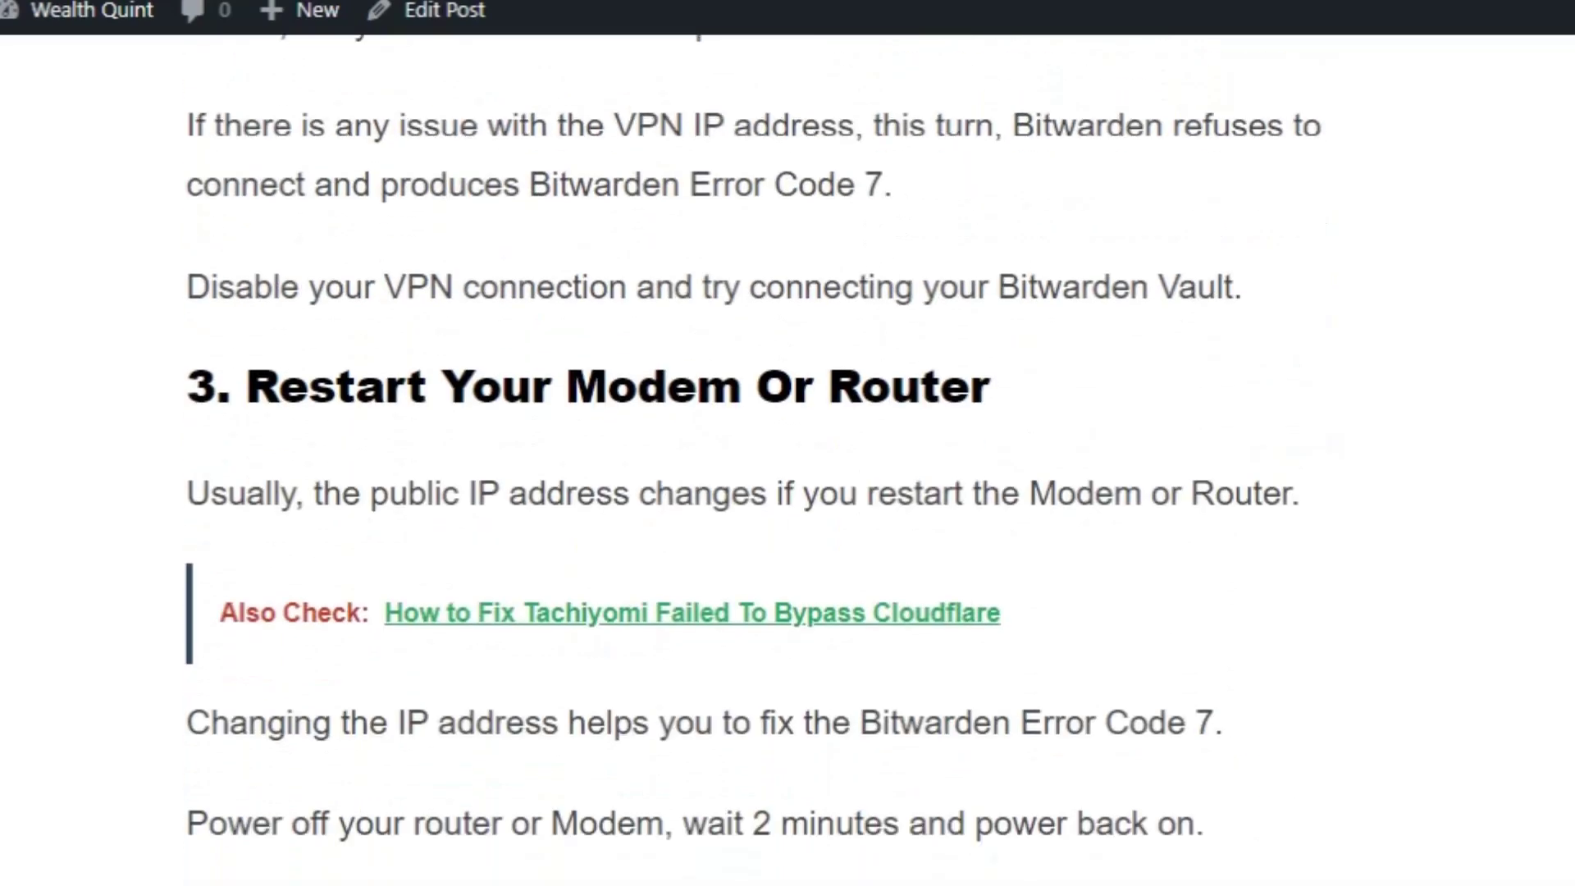
pyautogui.scroll(-1, 788, 492)
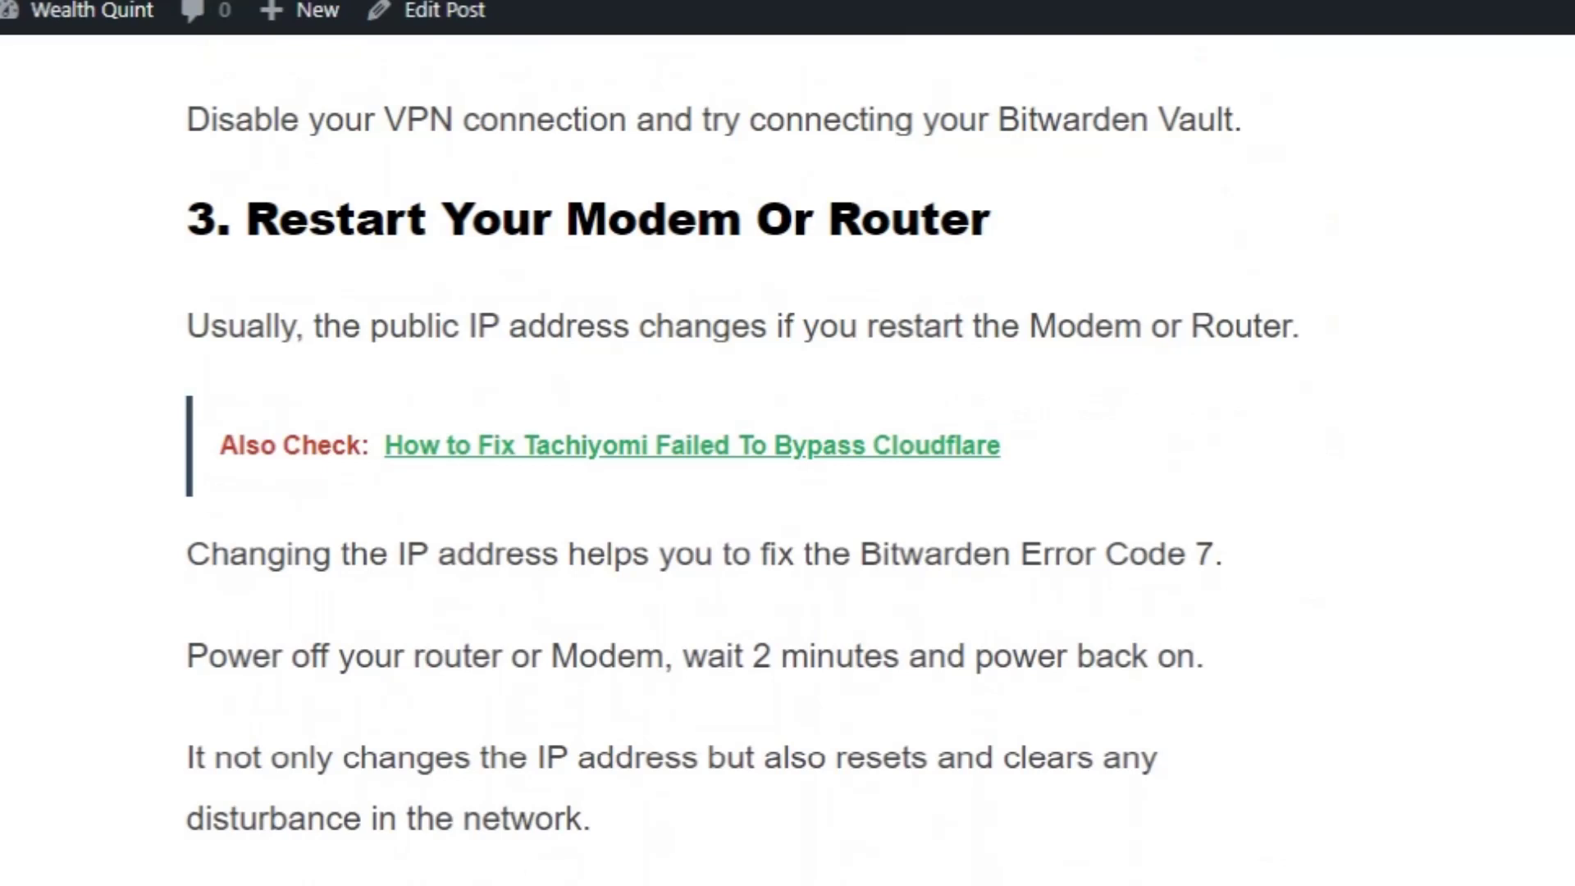
pyautogui.scroll(-2, 788, 493)
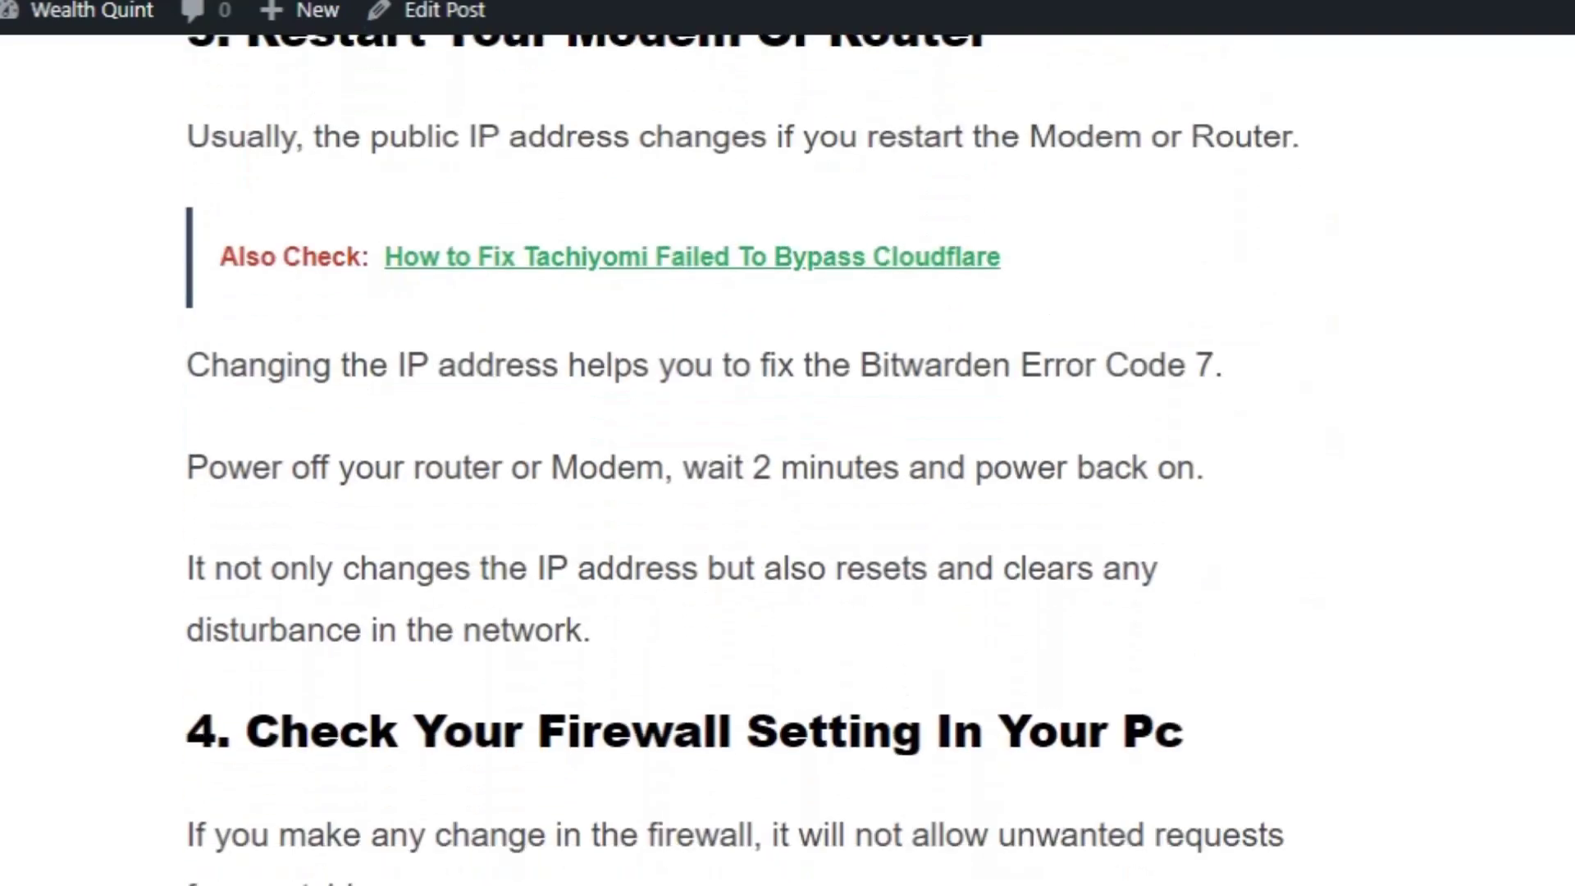
pyautogui.scroll(-1, 787, 493)
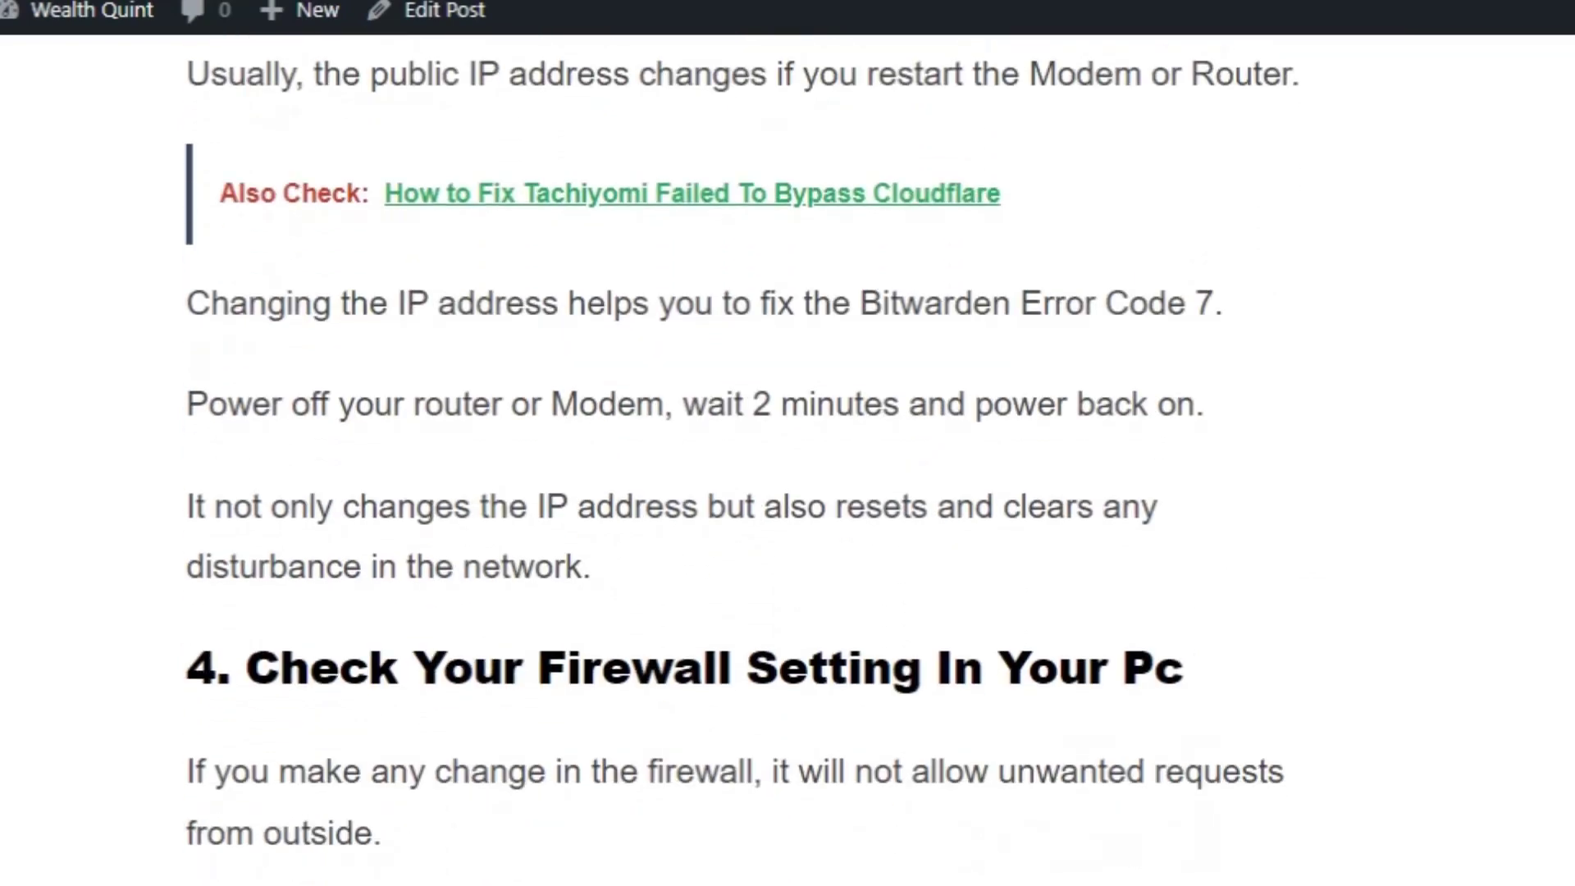
pyautogui.scroll(-3, 787, 493)
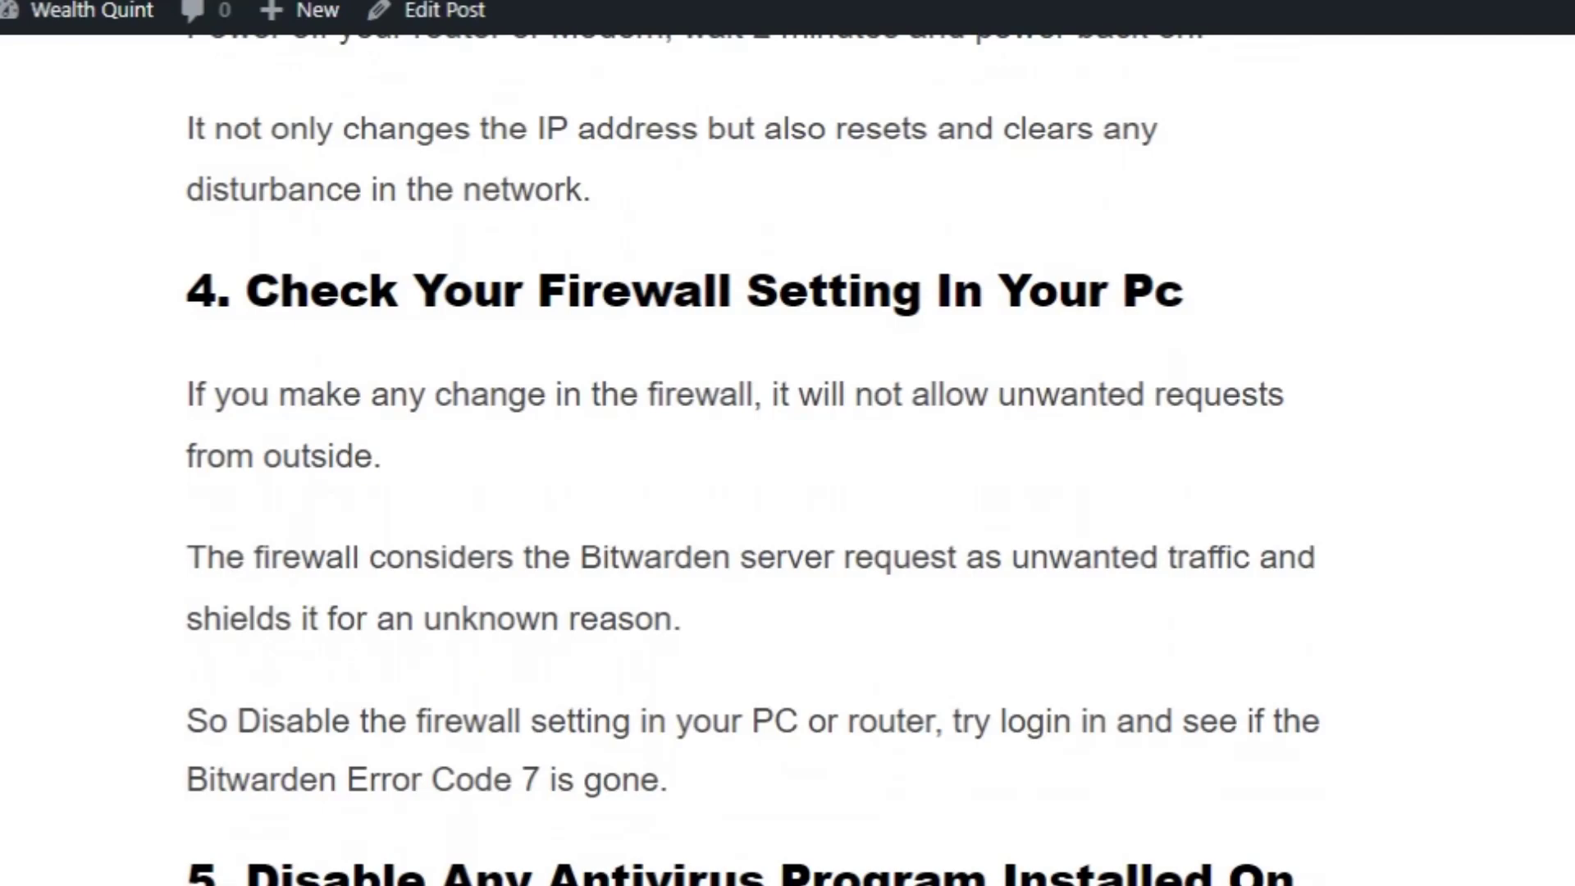
pyautogui.scroll(-5, 788, 493)
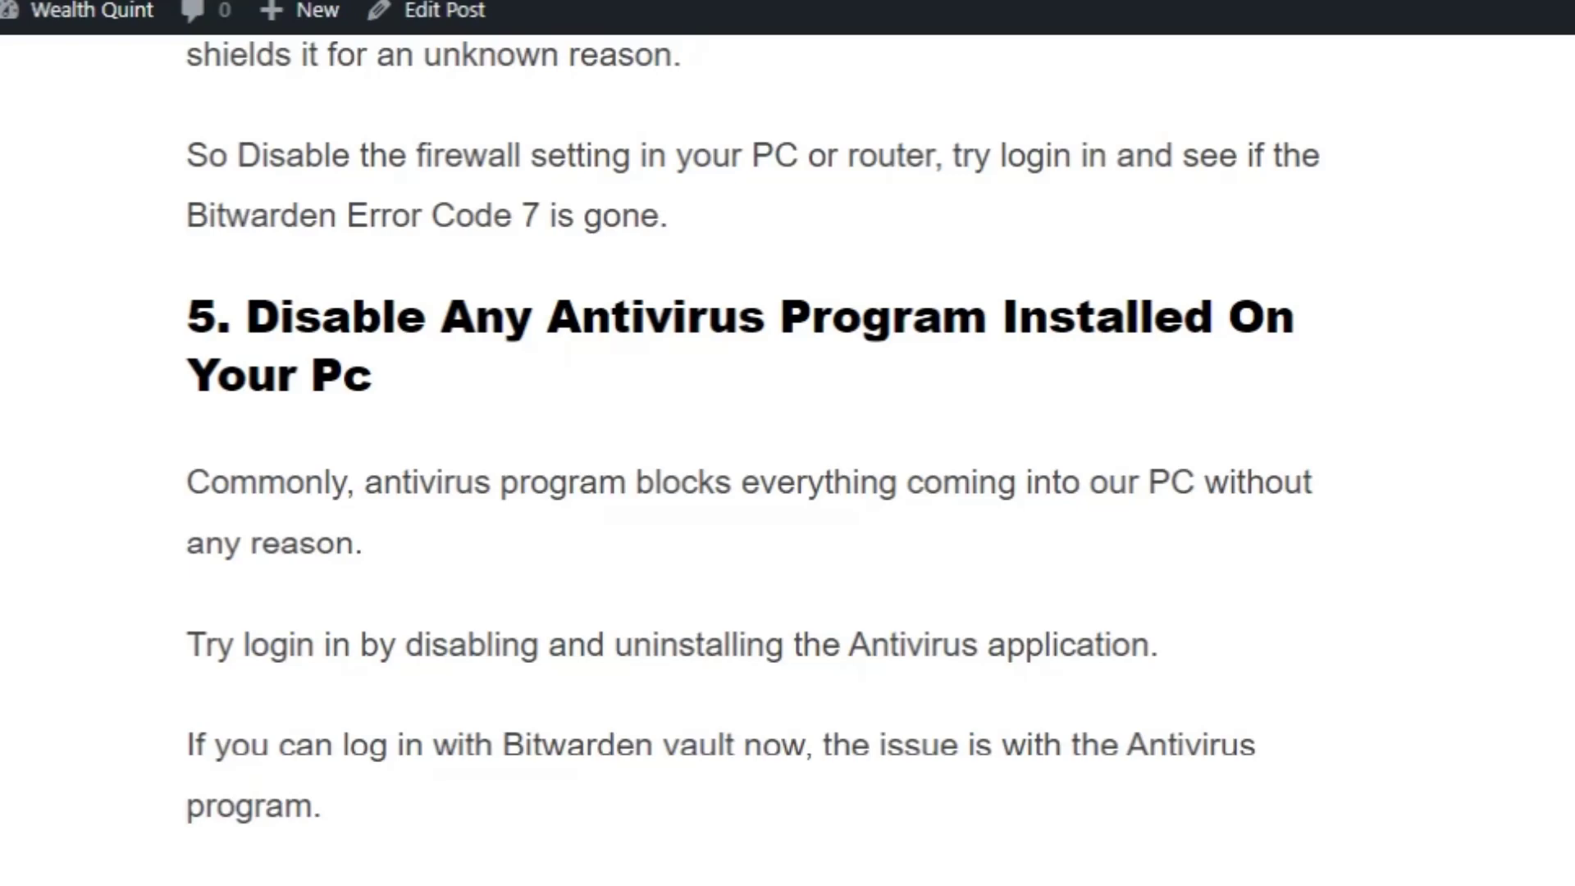
pyautogui.scroll(-5, 788, 461)
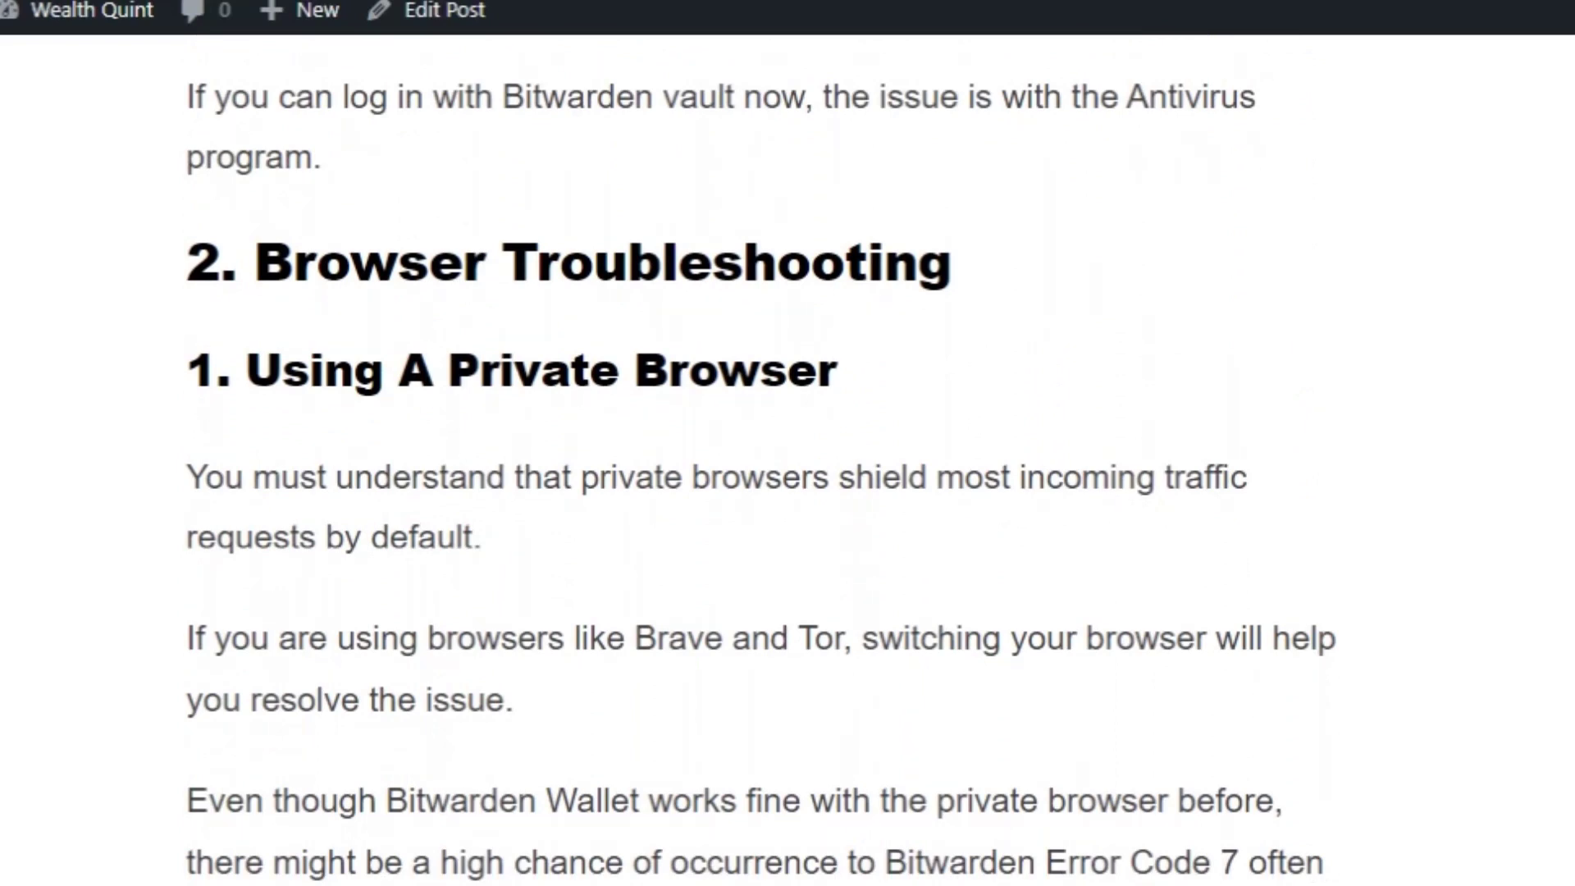
pyautogui.scroll(-1, 788, 461)
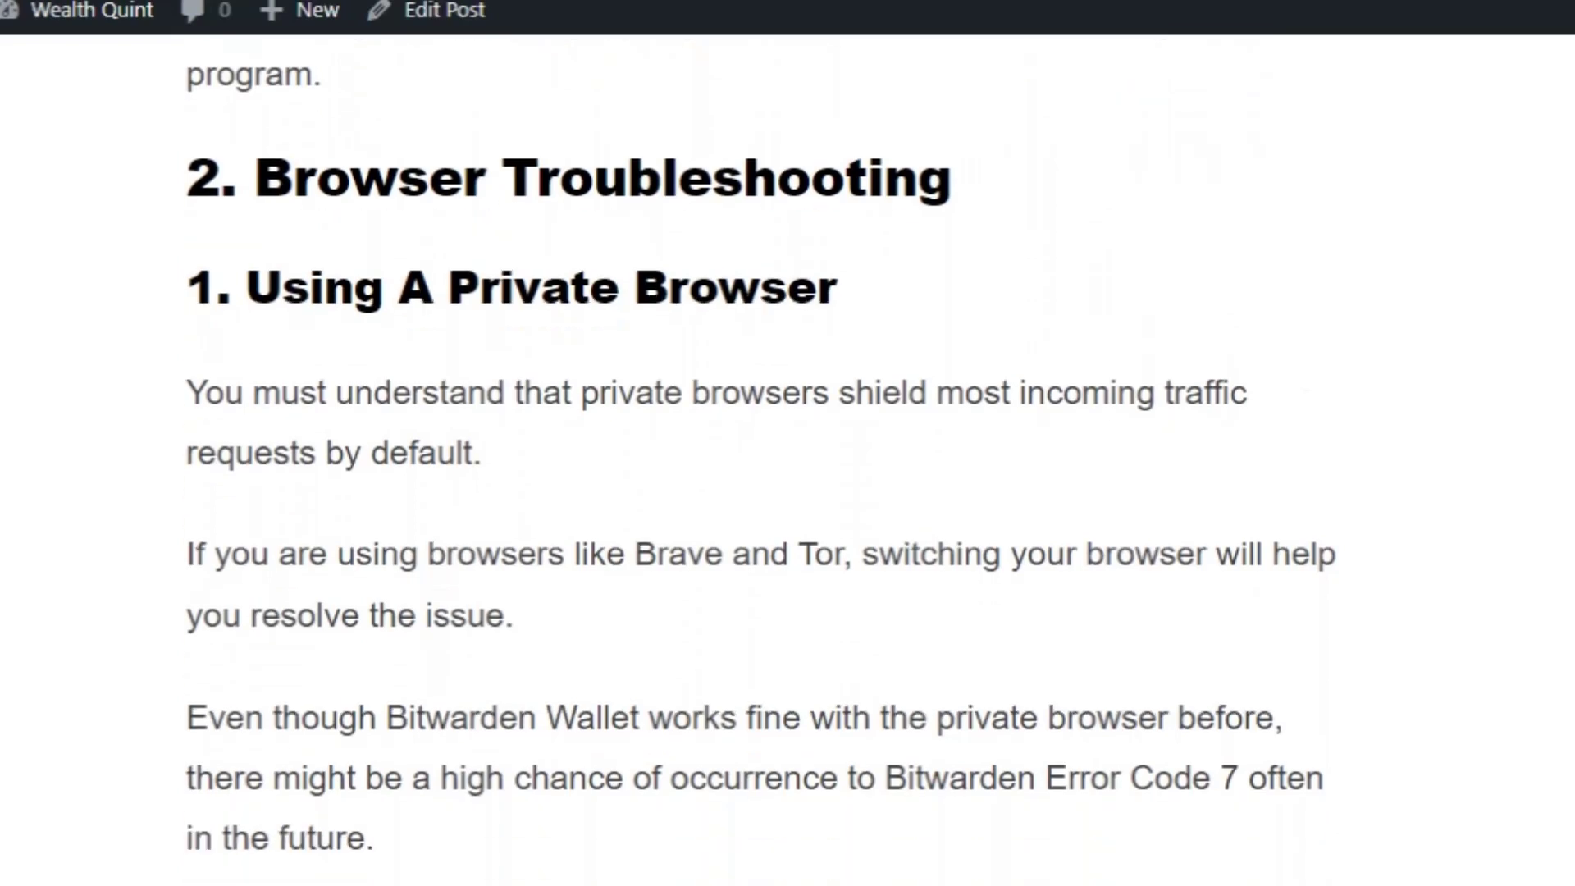
pyautogui.scroll(-1, 788, 461)
pyautogui.scroll(-1, 787, 460)
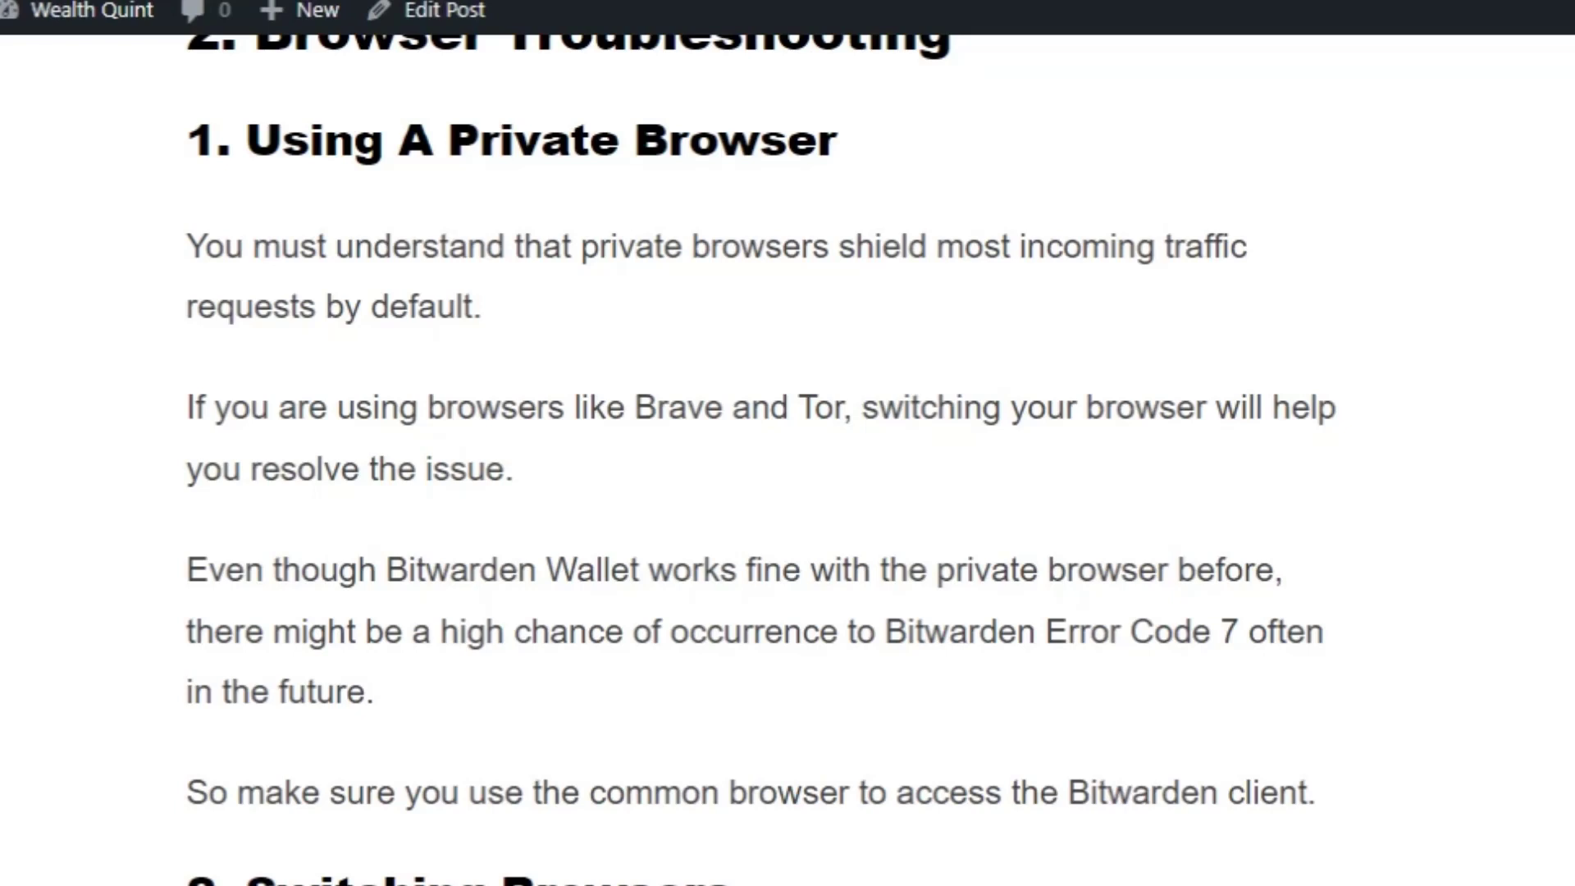
pyautogui.scroll(-4, 788, 455)
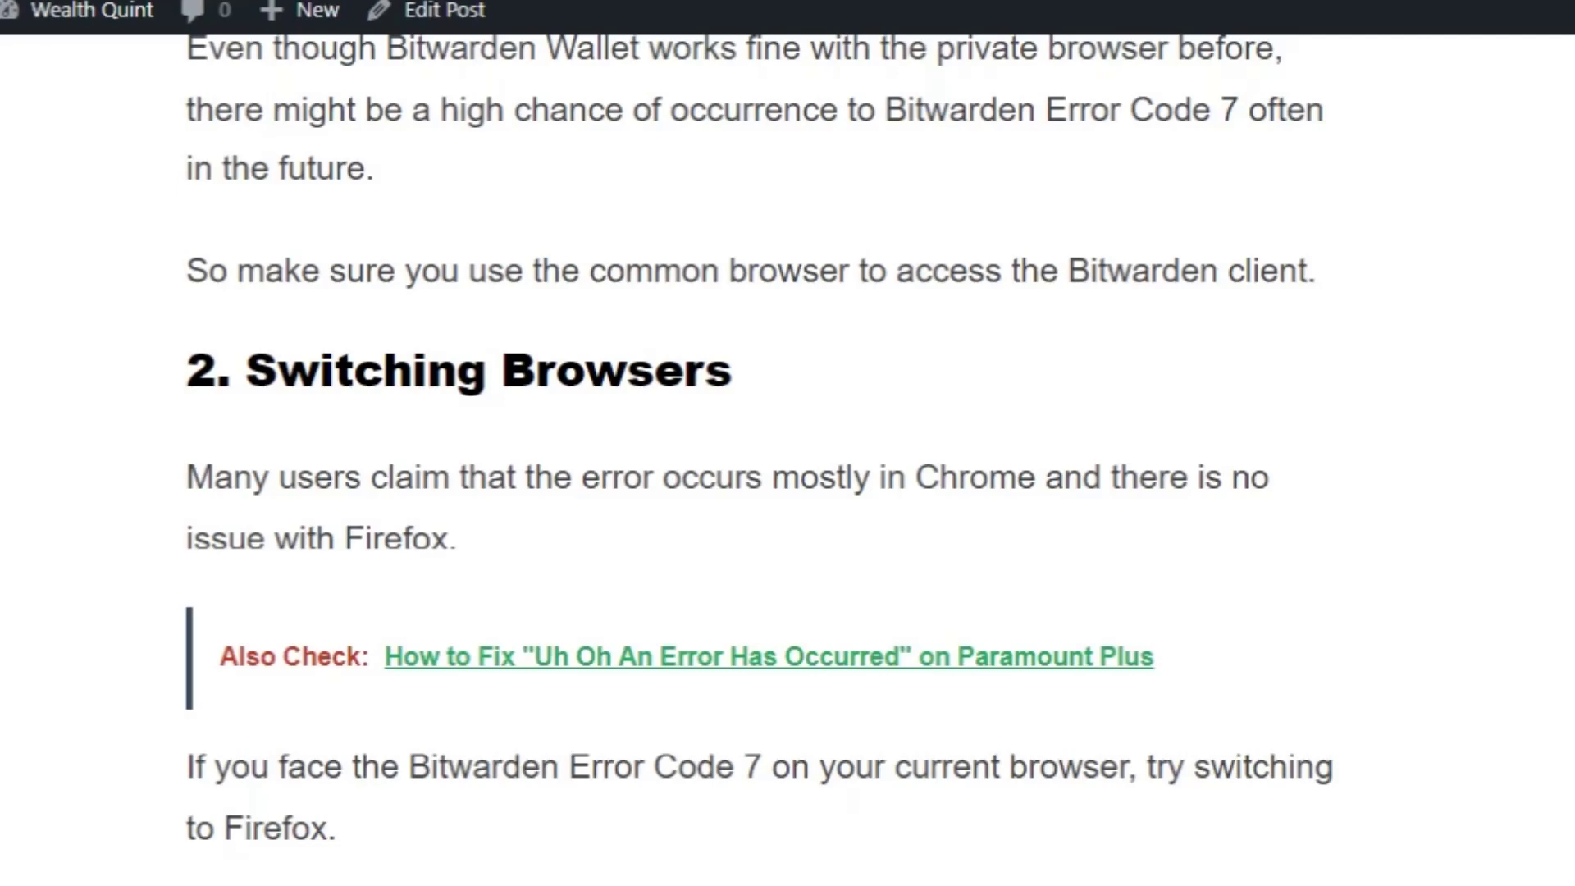
pyautogui.scroll(-1, 788, 461)
pyautogui.scroll(-3, 788, 461)
pyautogui.scroll(-1, 787, 460)
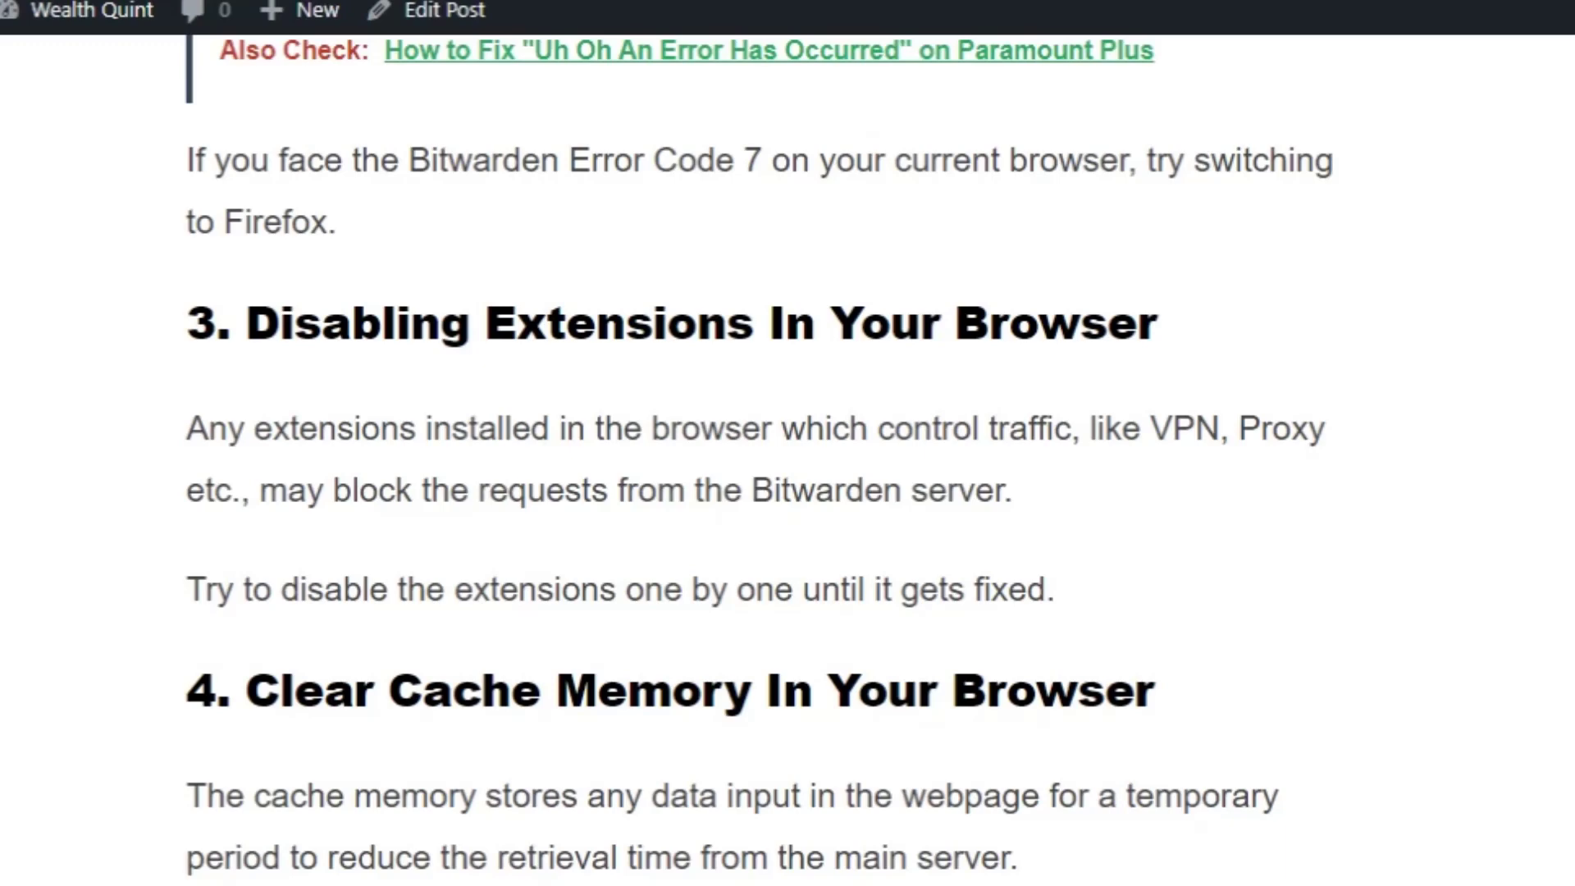
pyautogui.scroll(-3, 788, 493)
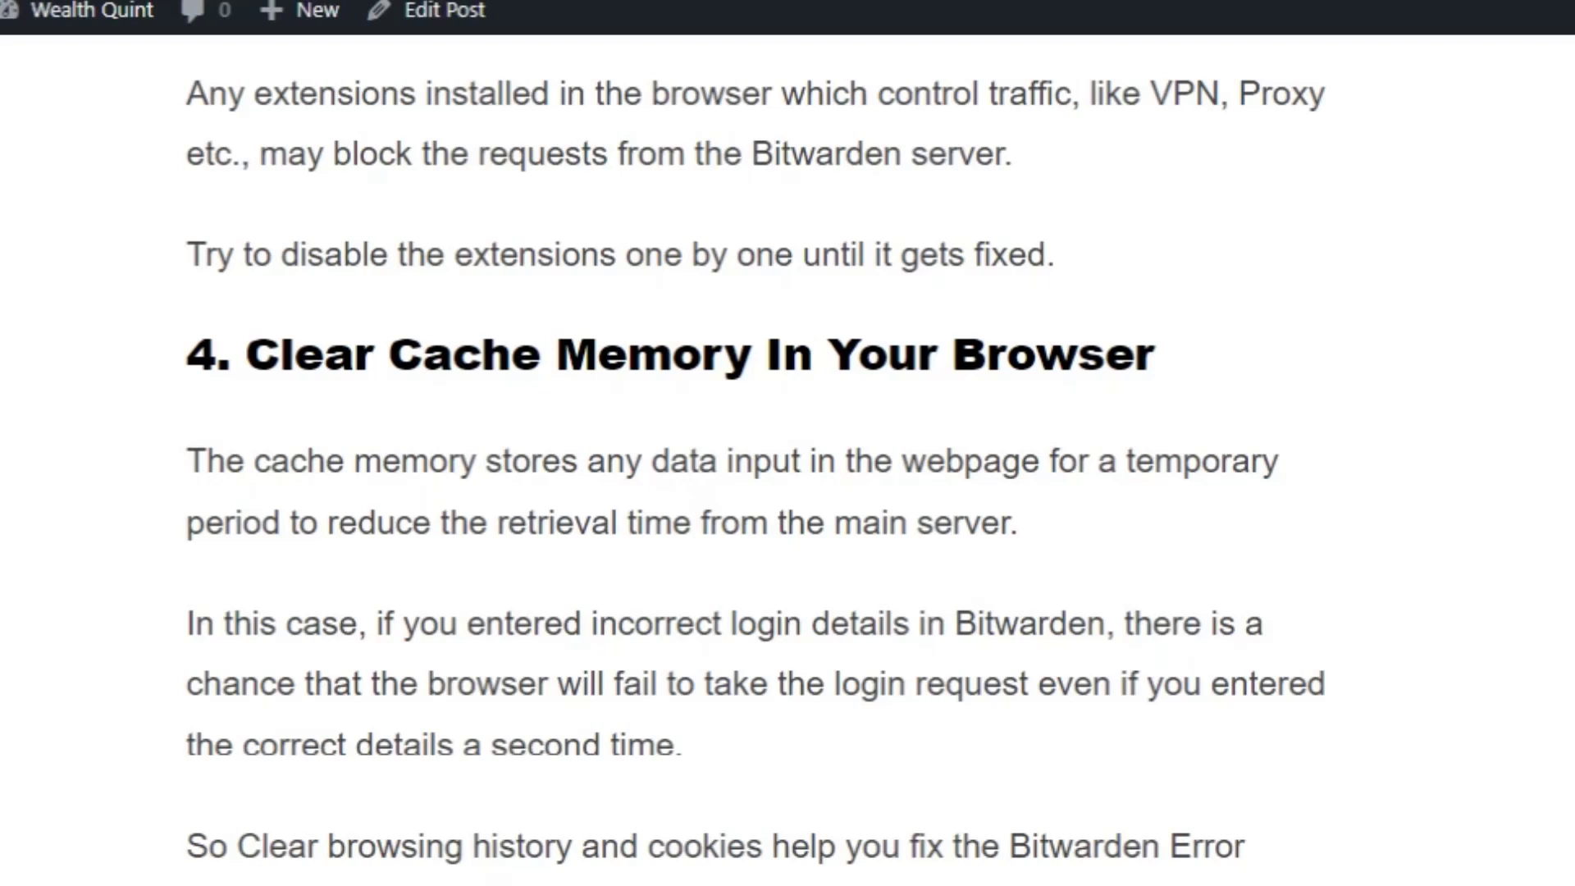
pyautogui.scroll(-1, 788, 493)
pyautogui.scroll(-1, 787, 493)
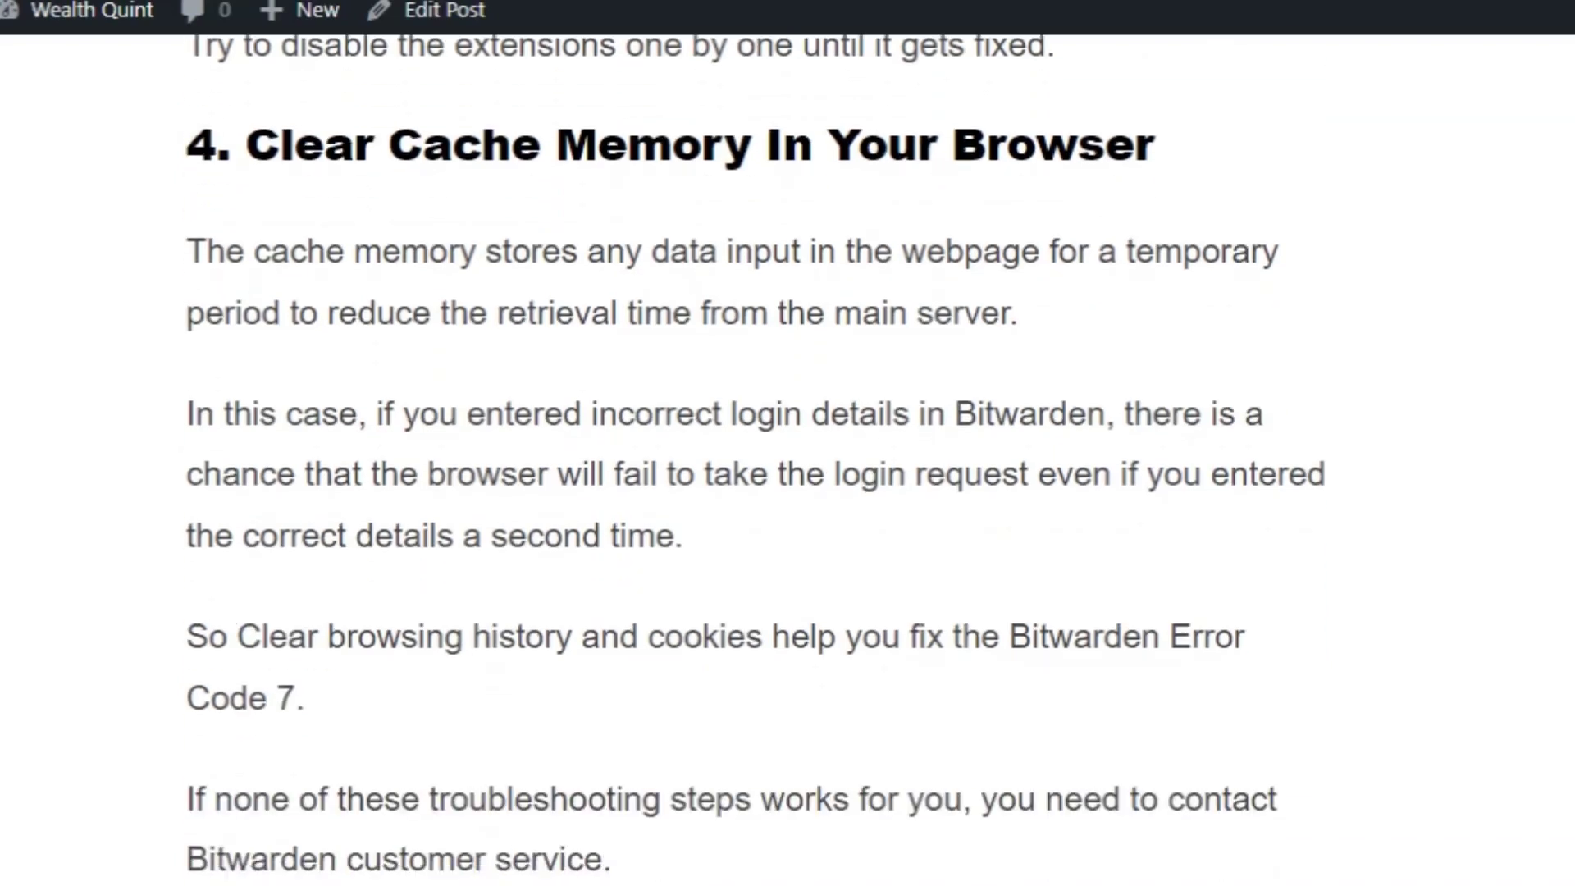
pyautogui.scroll(-1, 788, 492)
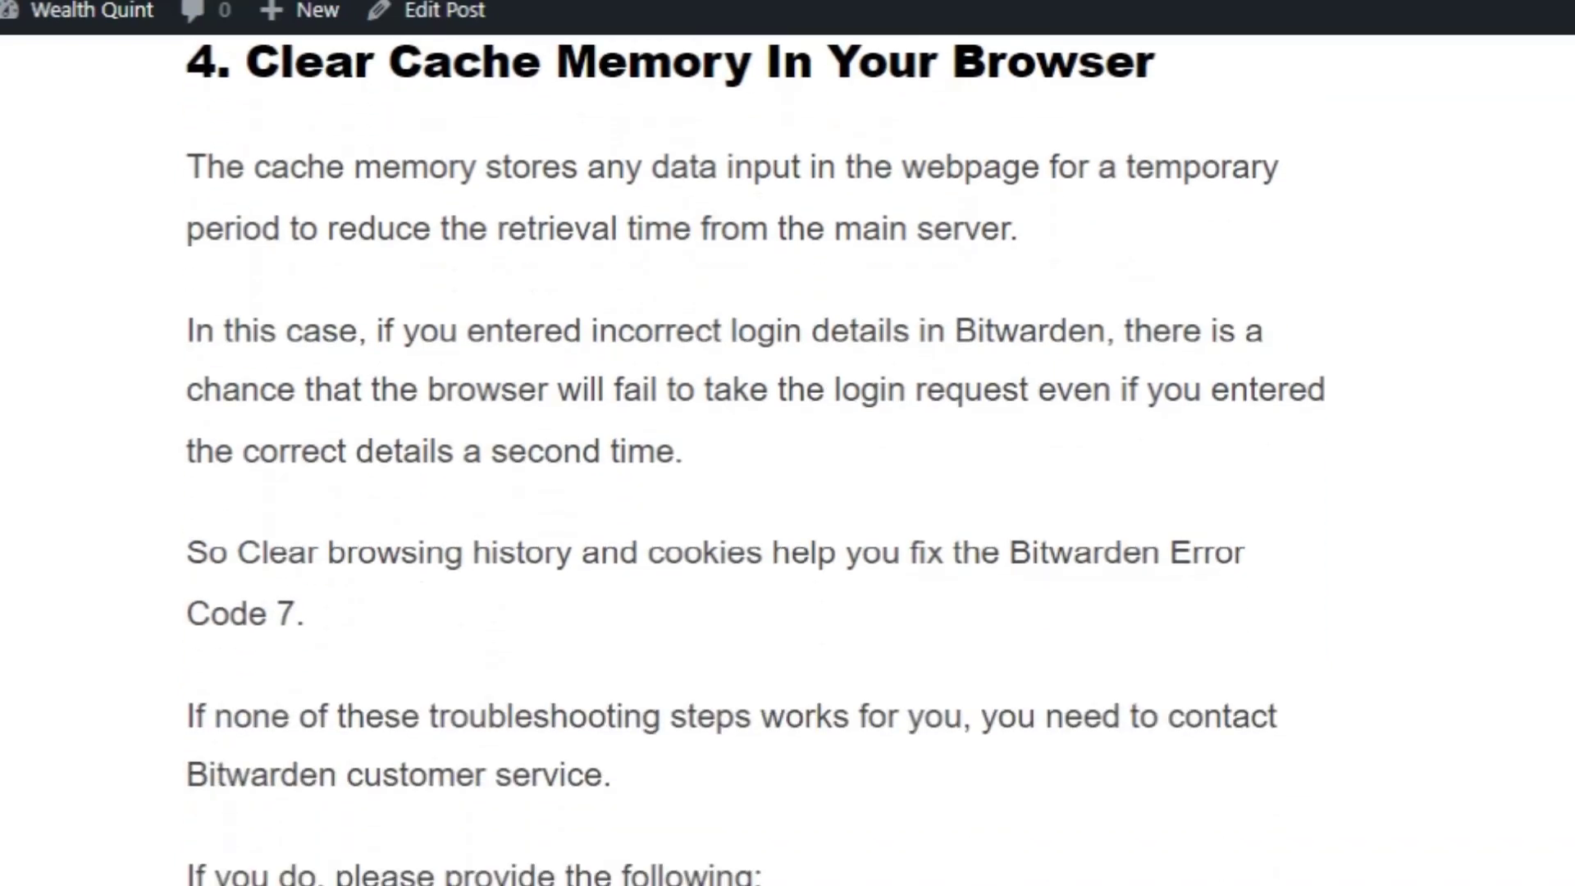
pyautogui.scroll(-1, 788, 493)
pyautogui.scroll(-1, 788, 492)
pyautogui.scroll(-1, 788, 493)
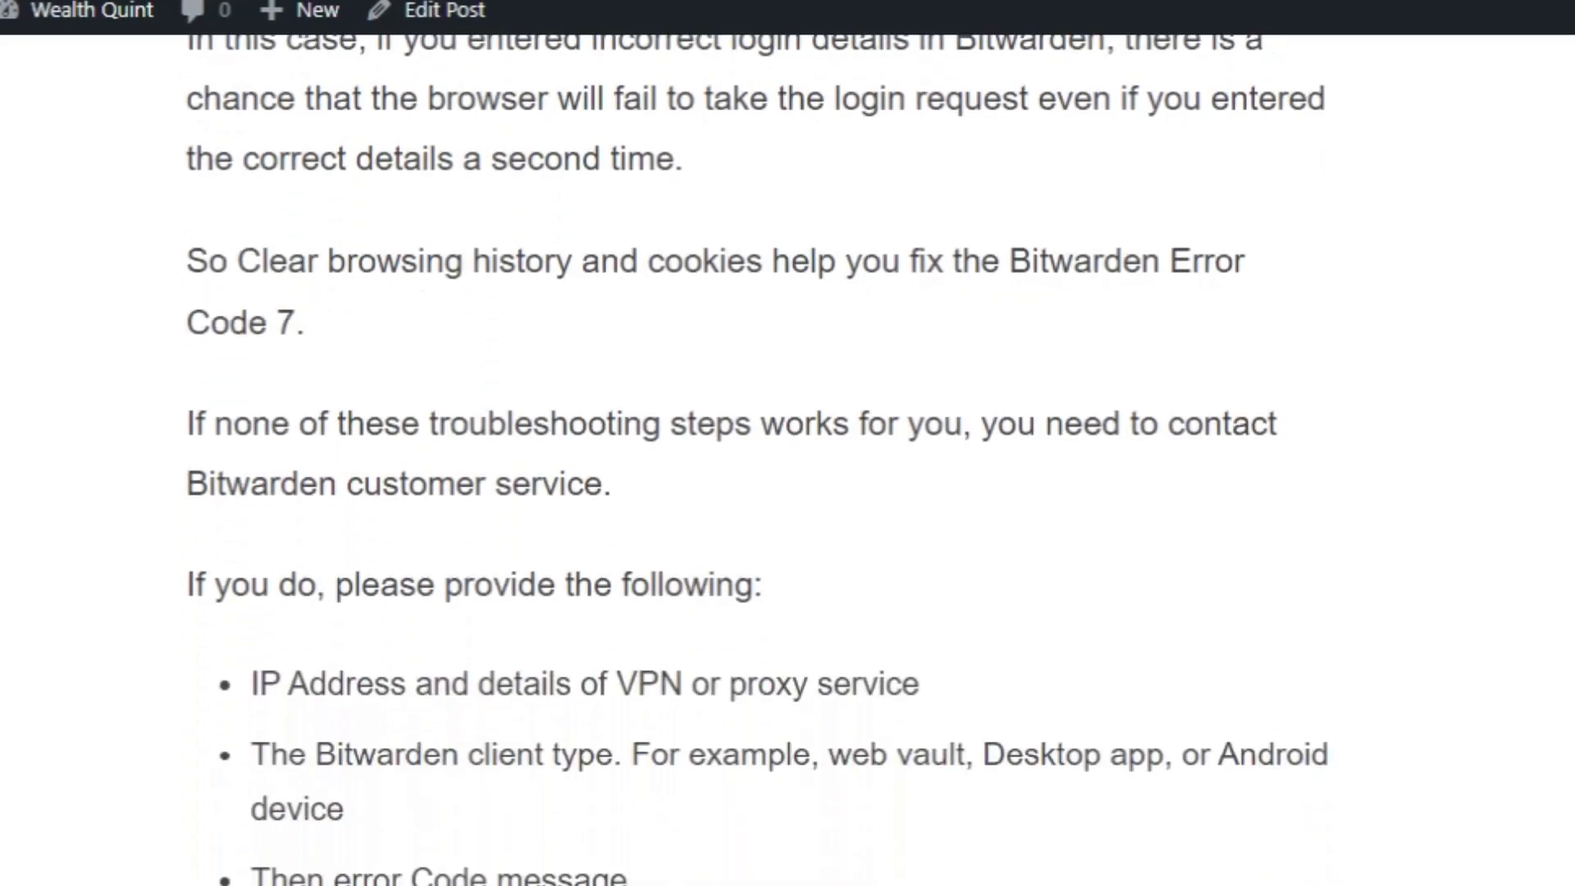
pyautogui.scroll(-1, 787, 492)
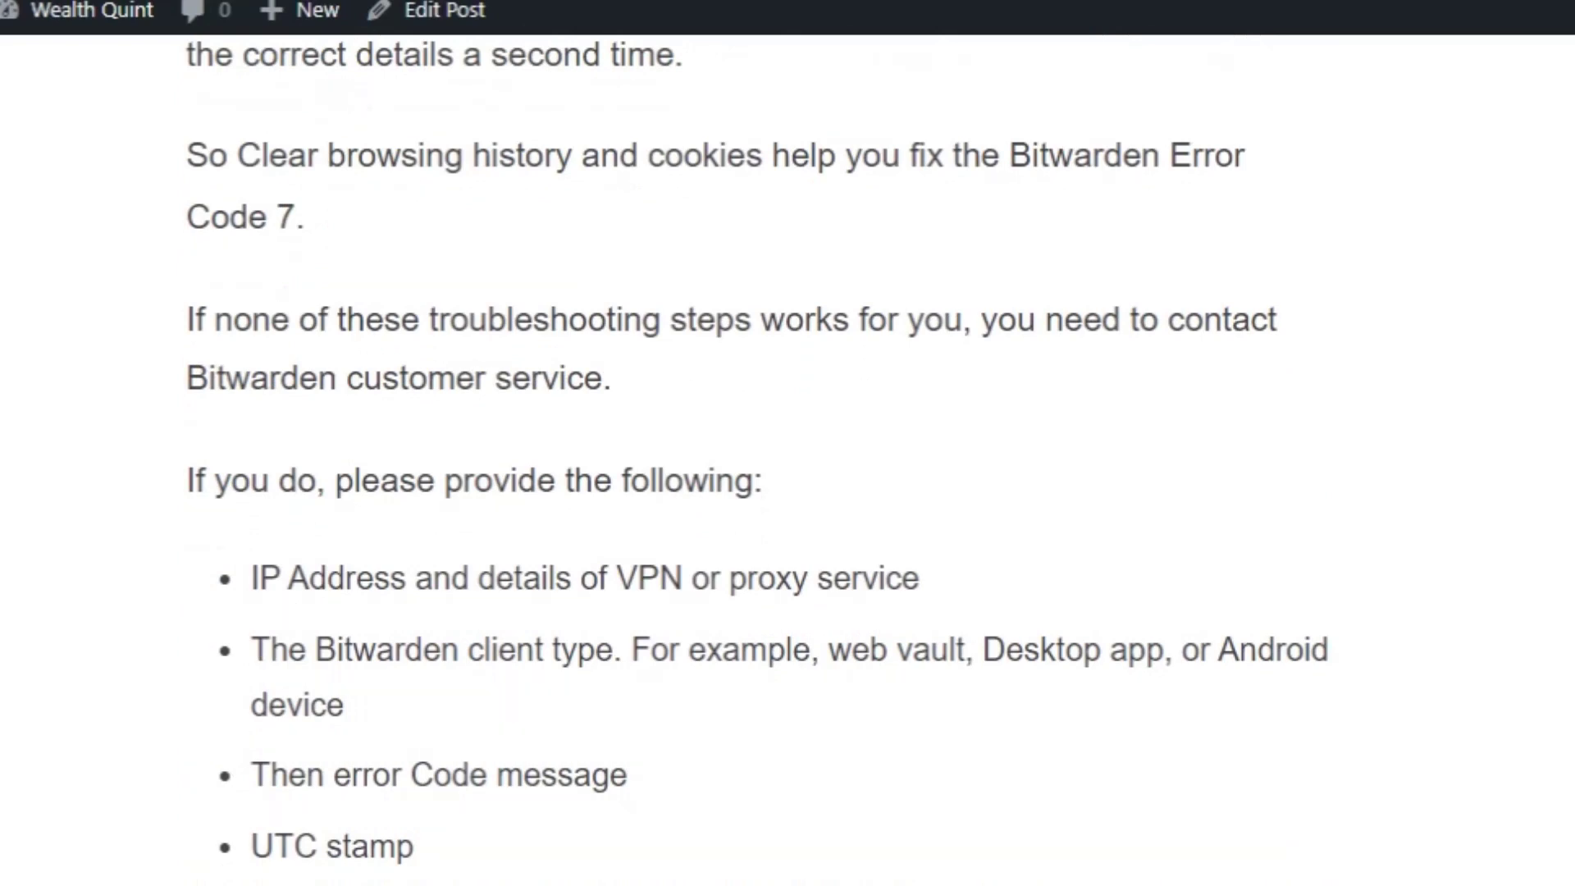
# Highlight the customer service paragraphs and first bullet, then clear the highlight
pyautogui.moveTo(773, 579); pyautogui.dragTo(907, 578)
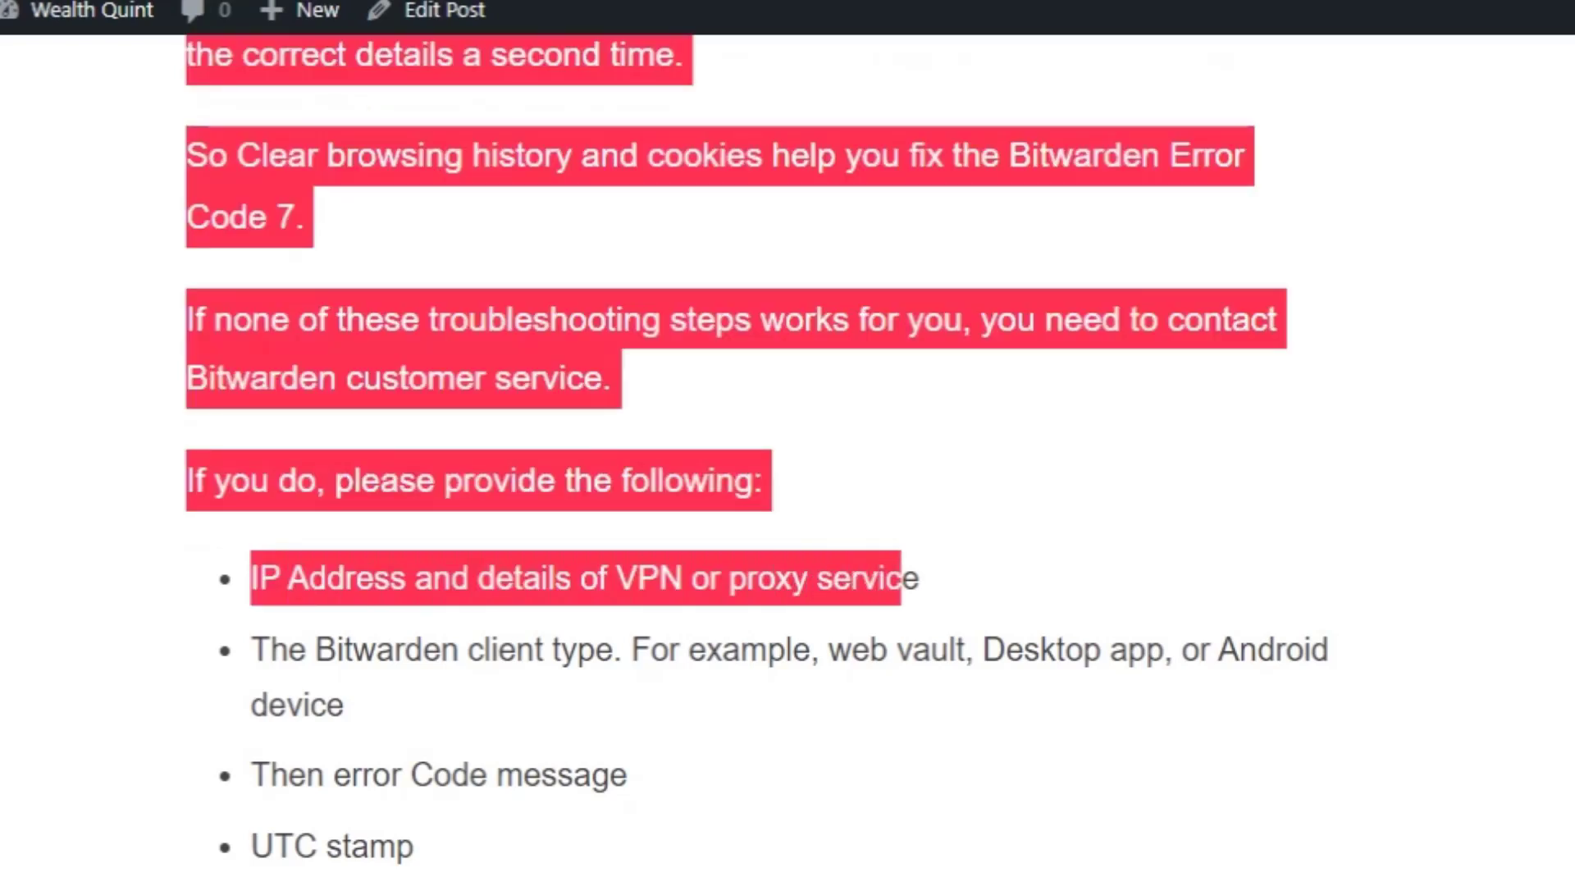
pyautogui.click(345, 704)
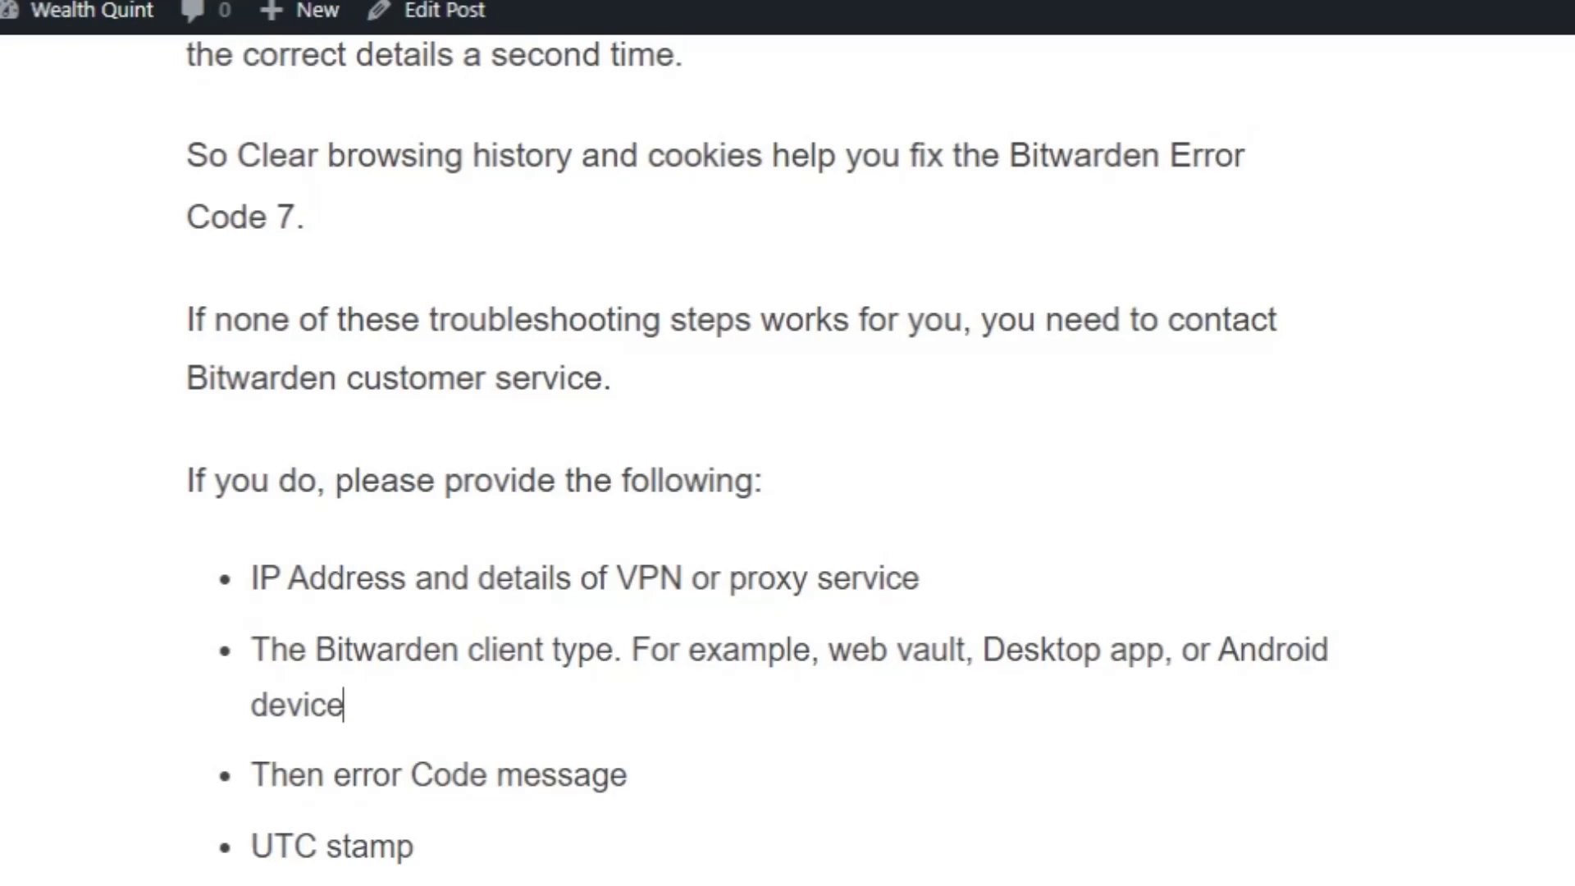
pyautogui.scroll(-2, 788, 492)
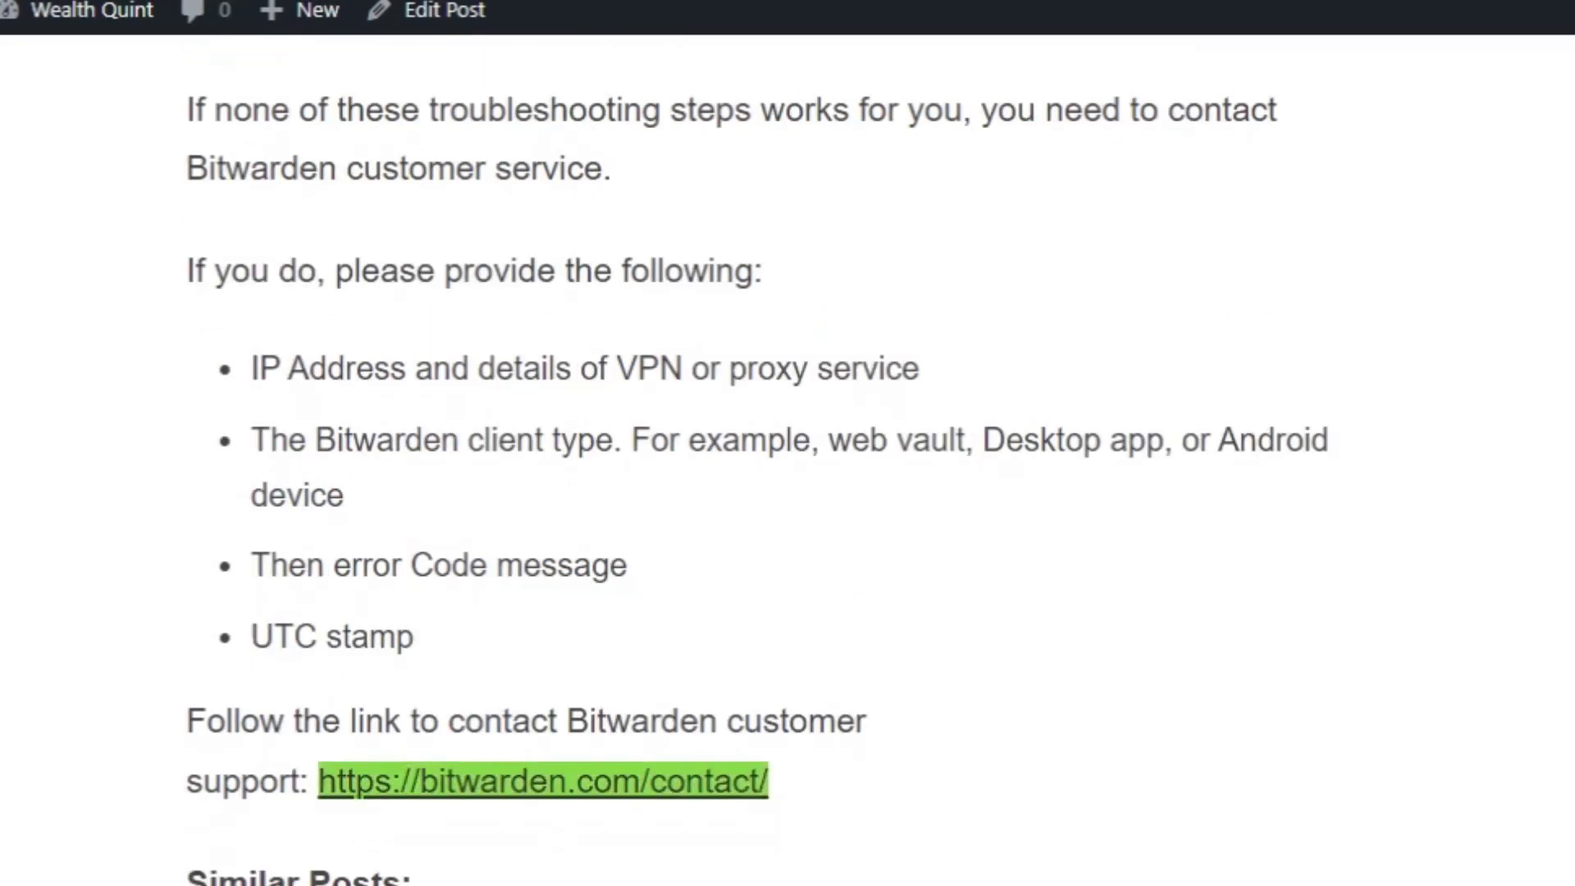